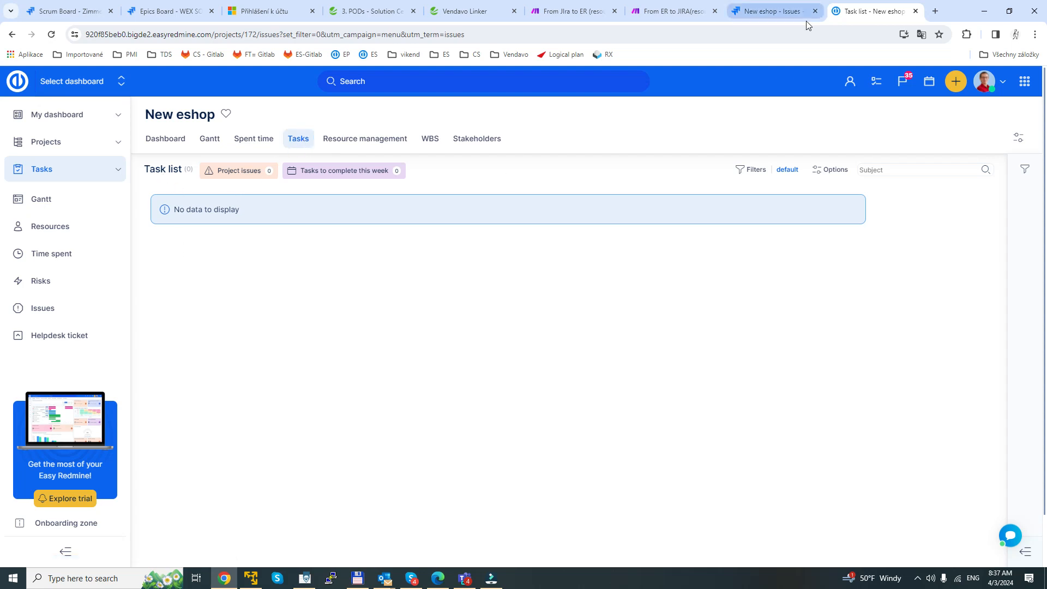
- Check the New eshop issue list in Jira and the same project's resource management view in Easy Redmine
left_click(761, 13)
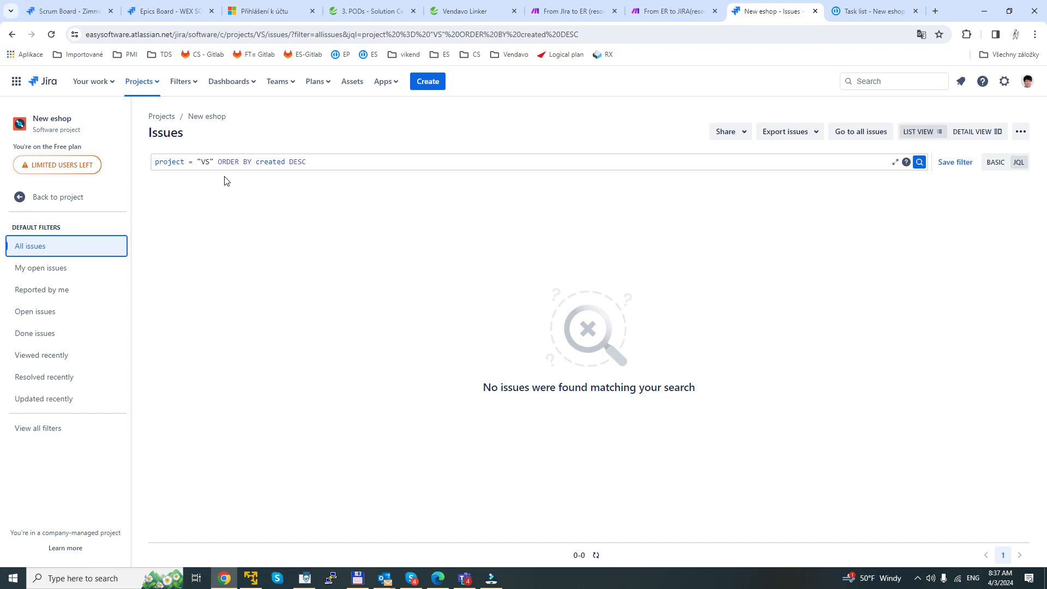
left_click(857, 16)
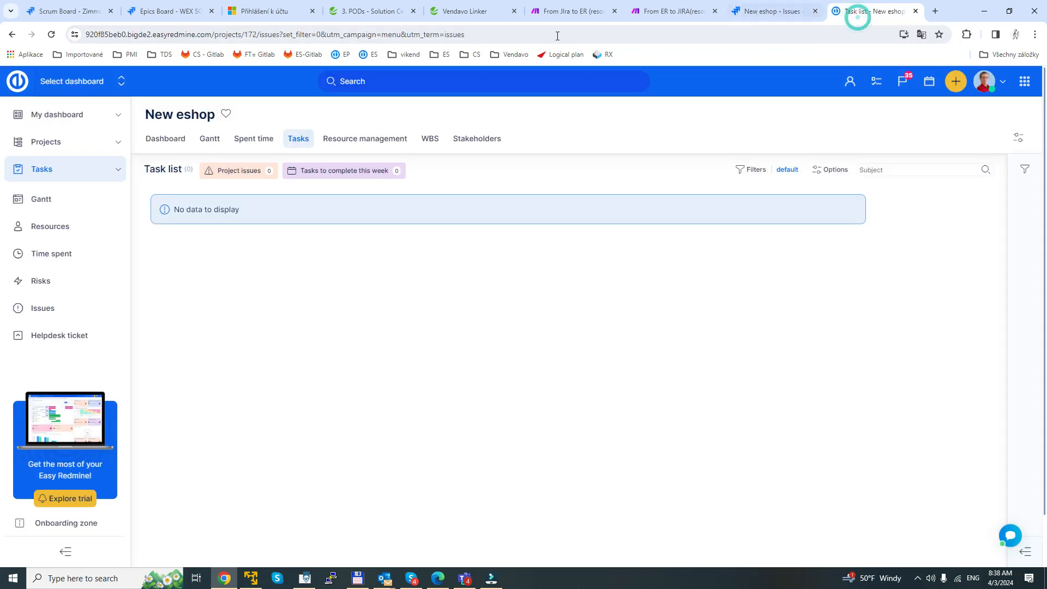
left_click(366, 143)
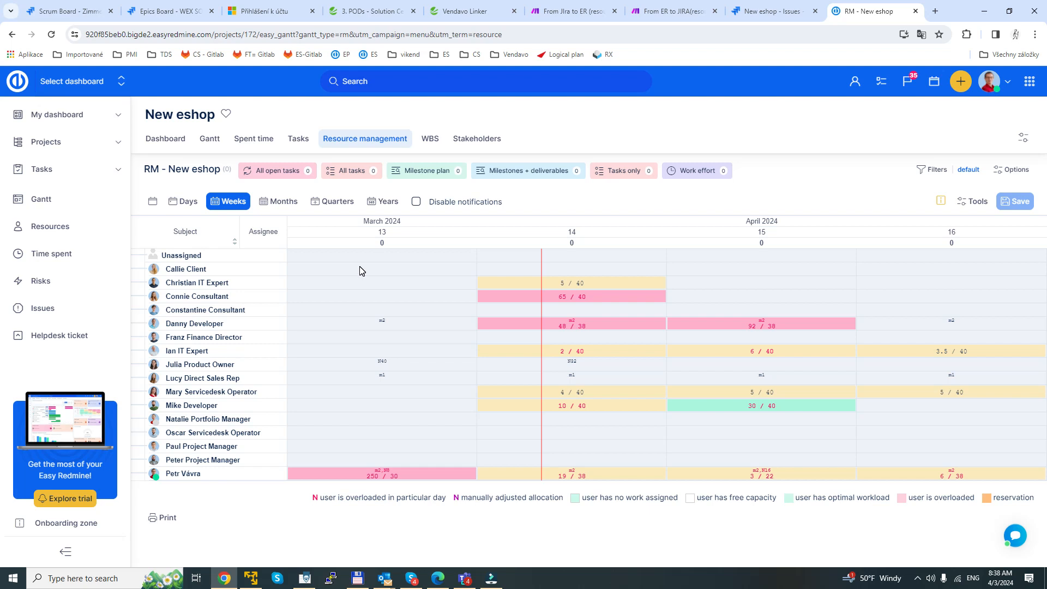
- Switch to Jira and create a New eshop story named Design with start date 4/3/2024 and due date 4/17/2024
left_click(769, 11)
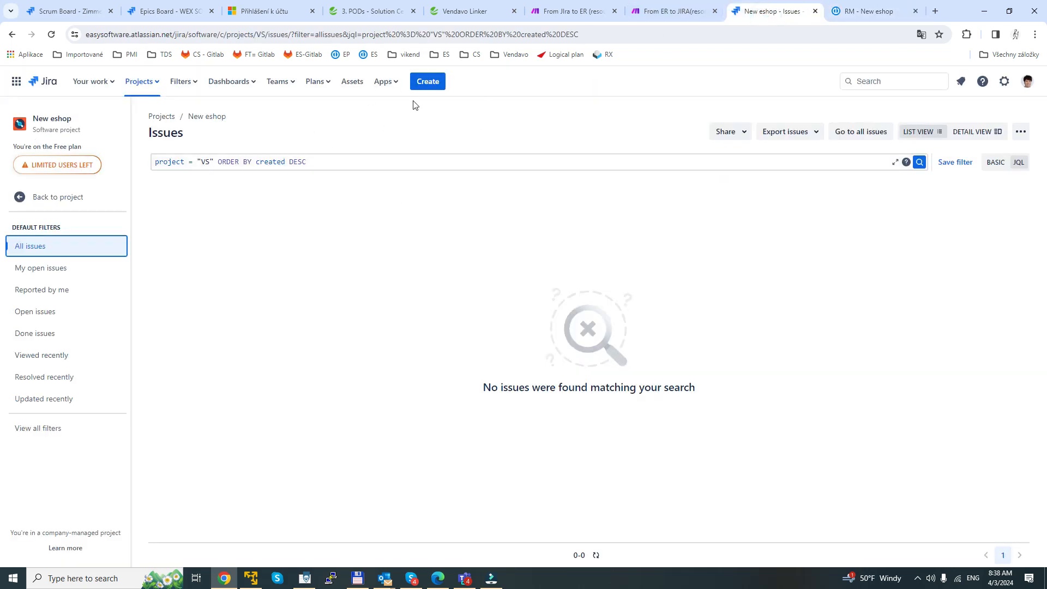
left_click(427, 83)
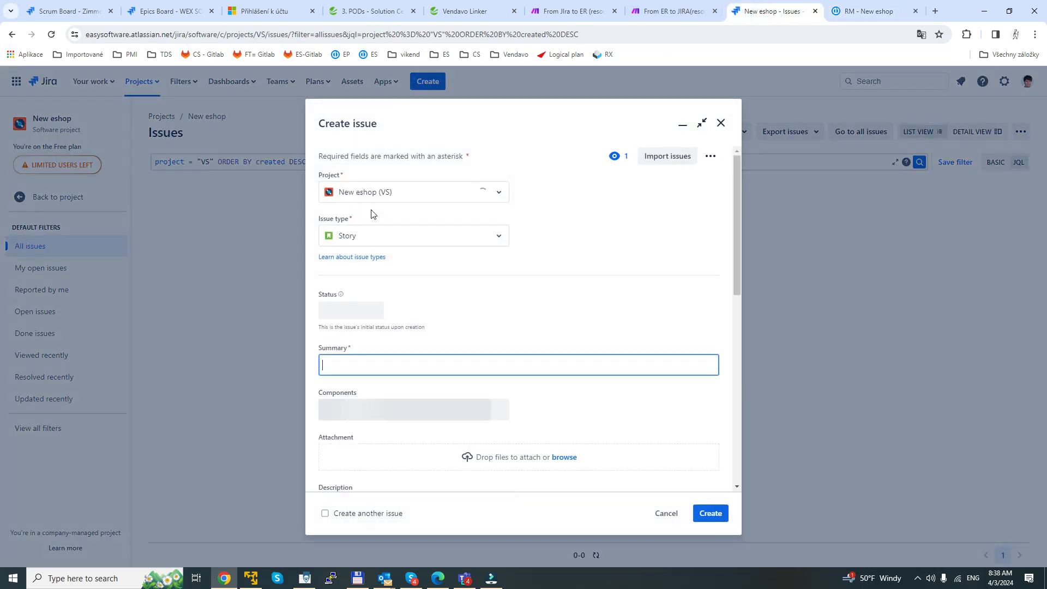
type("Design")
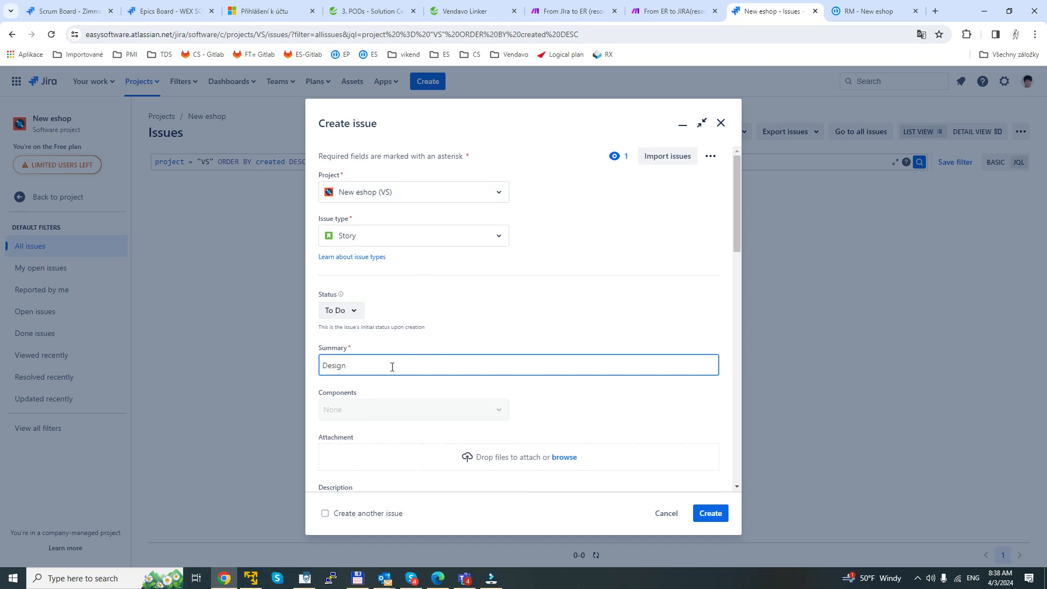
scroll(393, 369, "down", 8)
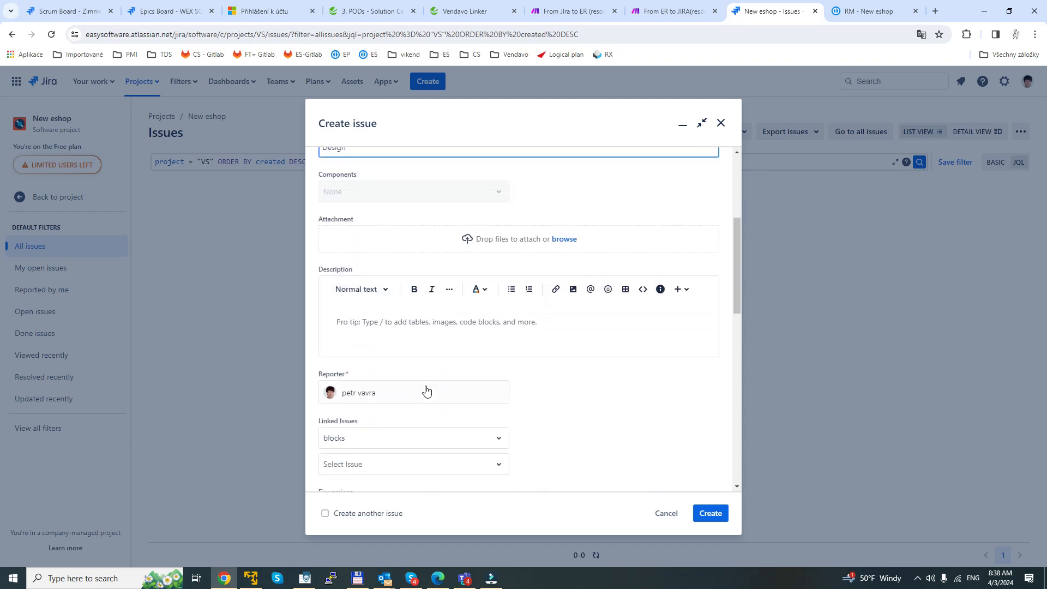
scroll(428, 391, "down", 6)
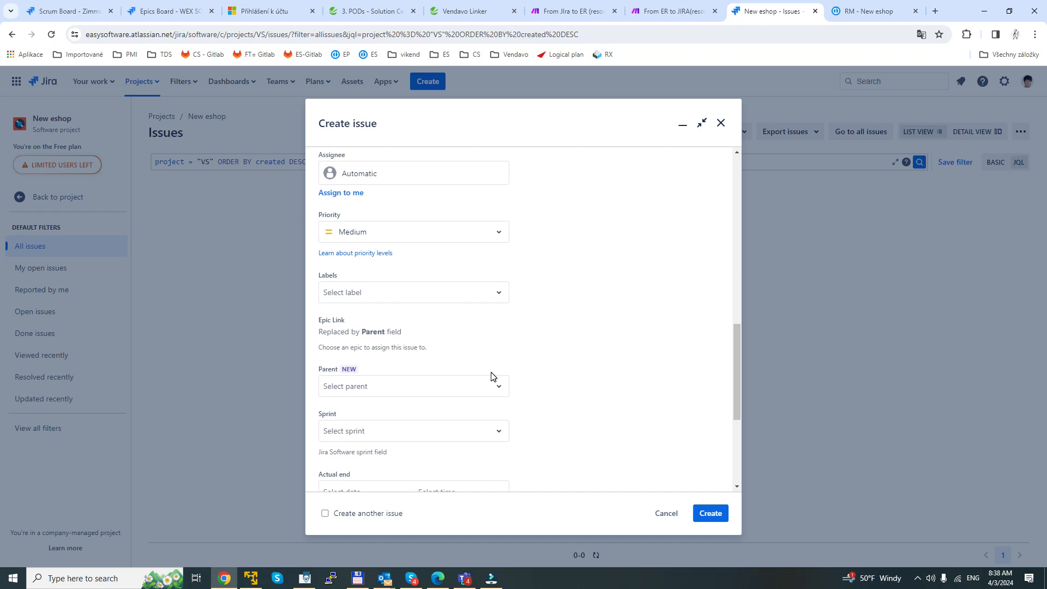
scroll(493, 374, "down", 1)
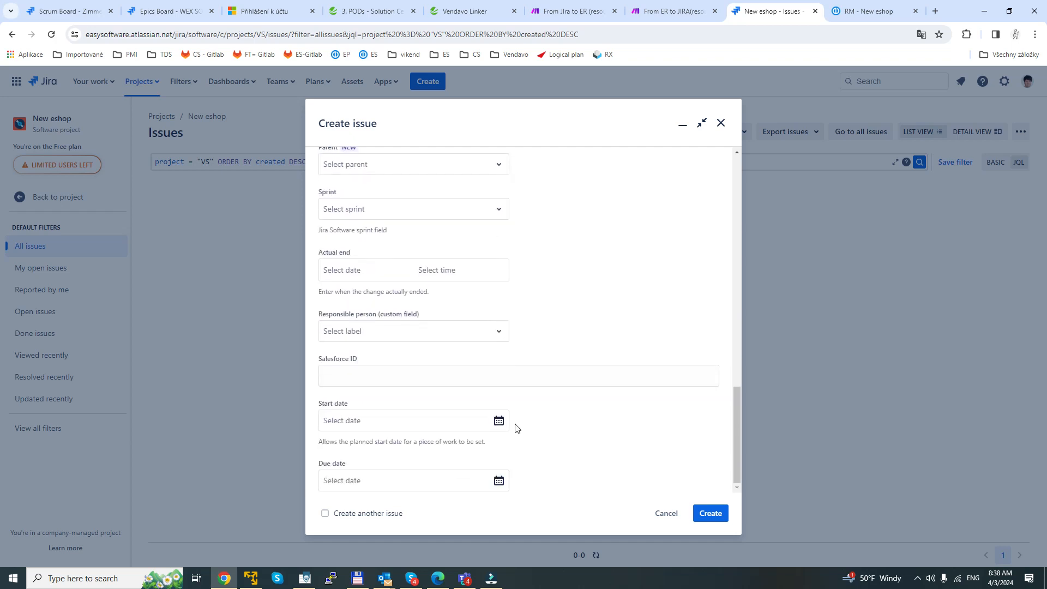
left_click(499, 421)
left_click(411, 301)
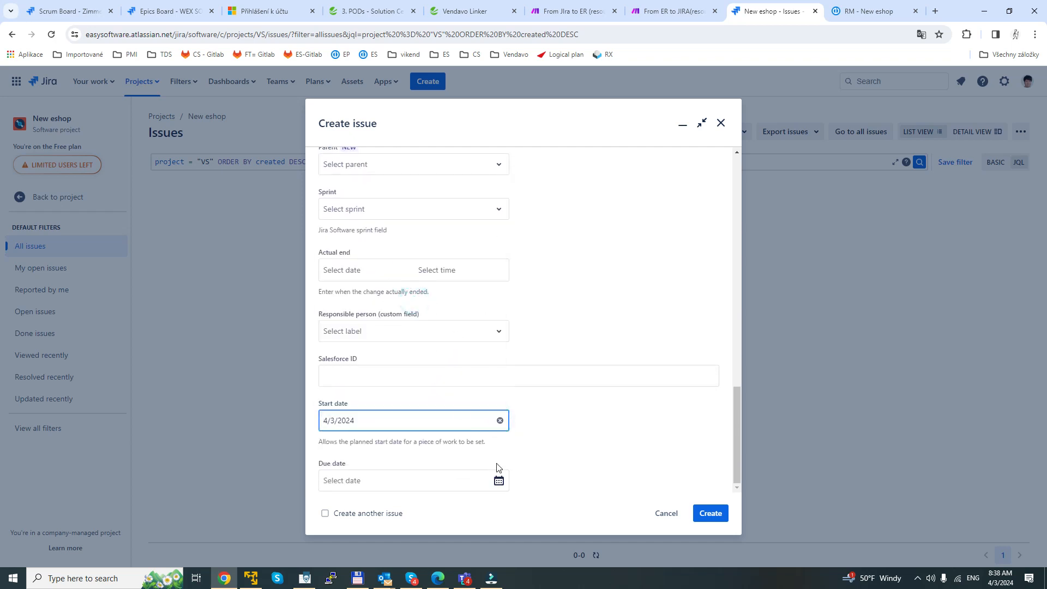
left_click(500, 481)
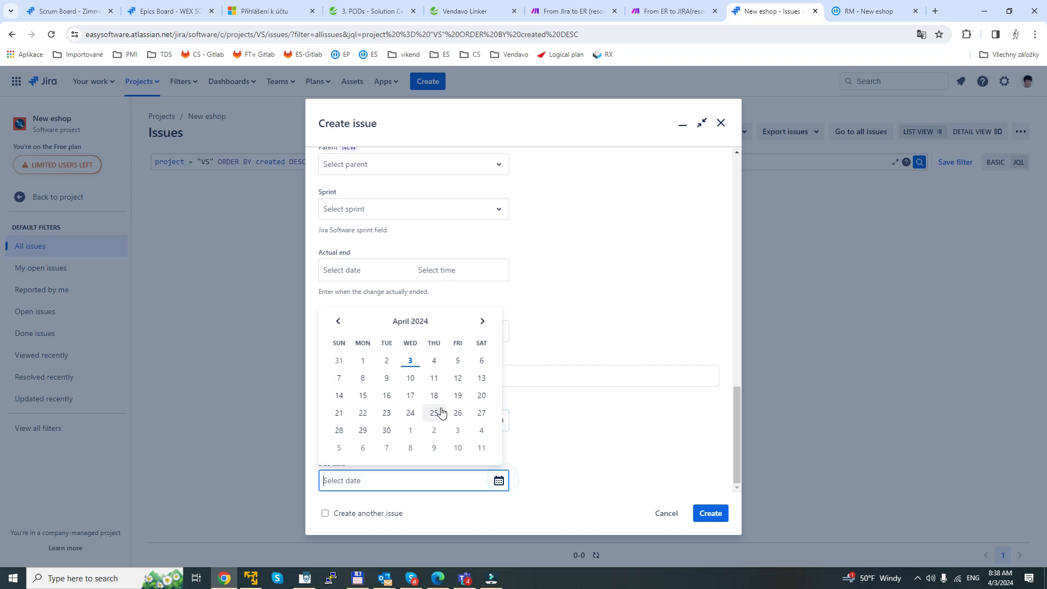
left_click(411, 396)
left_click(711, 513)
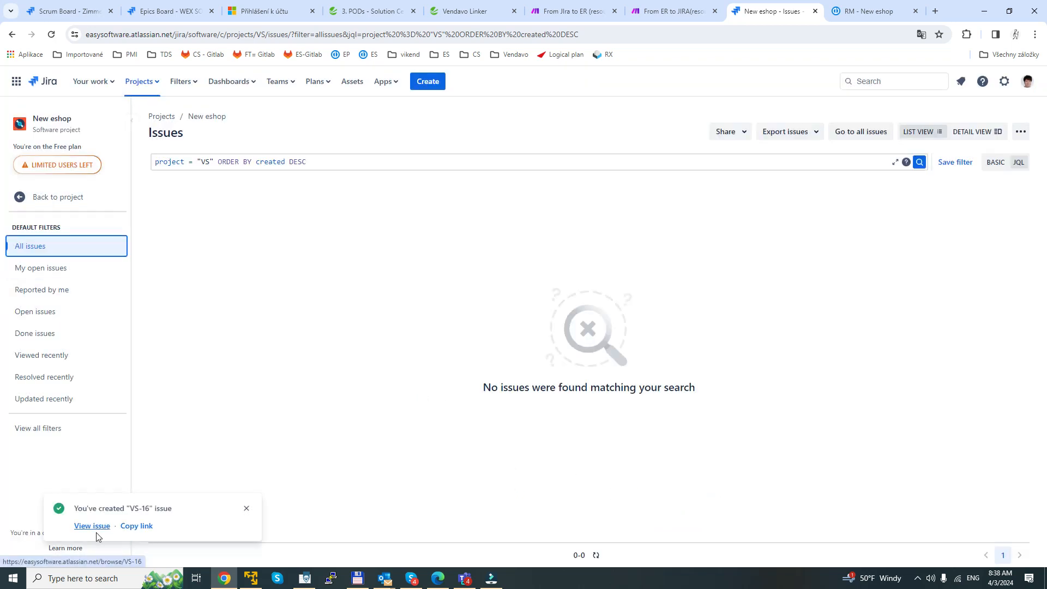
- Open the new Design issue and set its original estimate to 40h
left_click(90, 526)
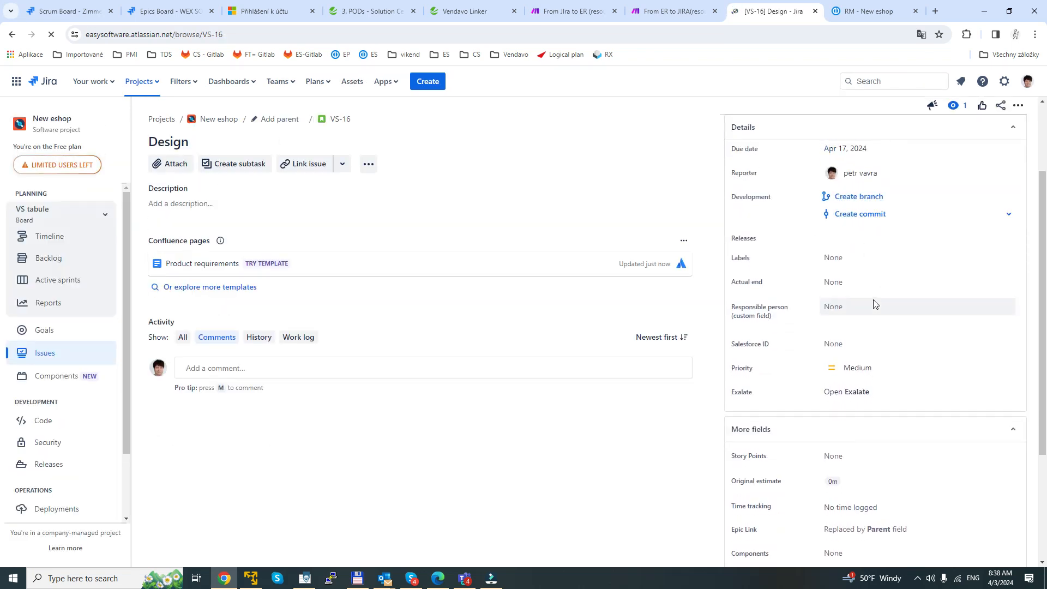
scroll(873, 304, "down", 2)
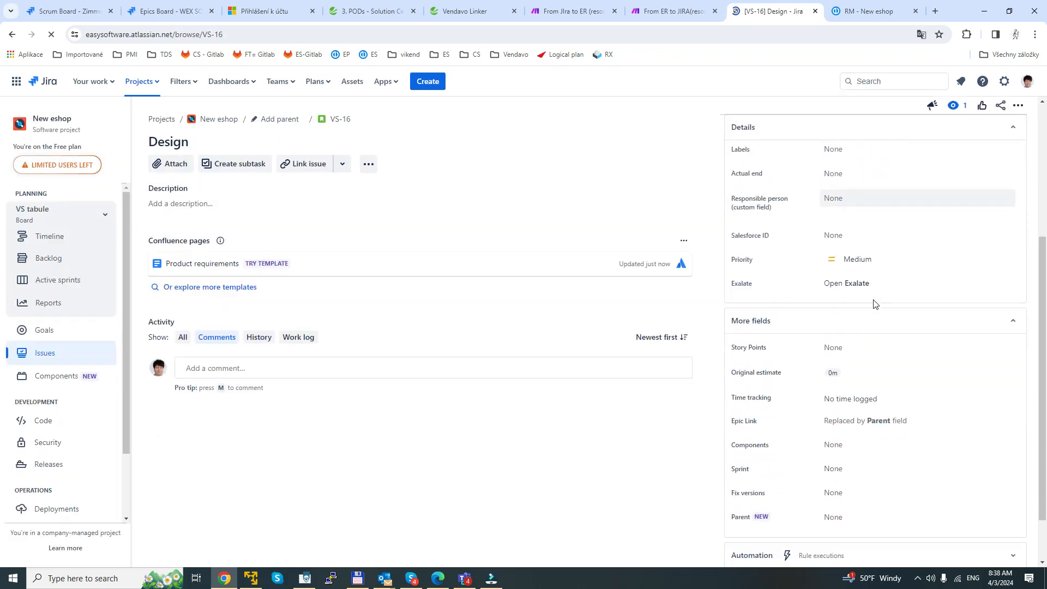
left_click(858, 376)
key("BackSpace")
type("40h")
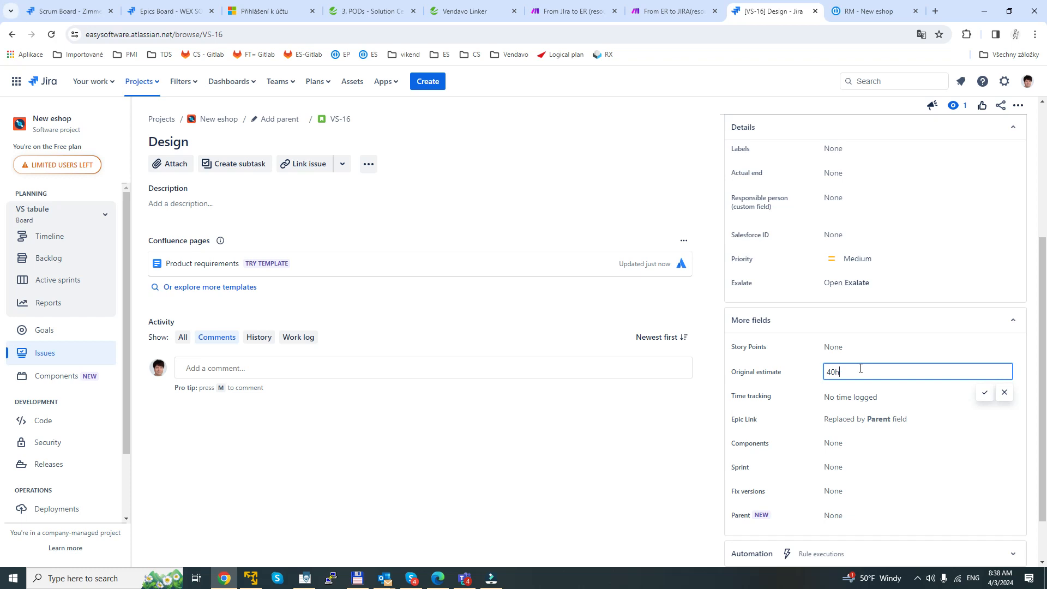
key("Return")
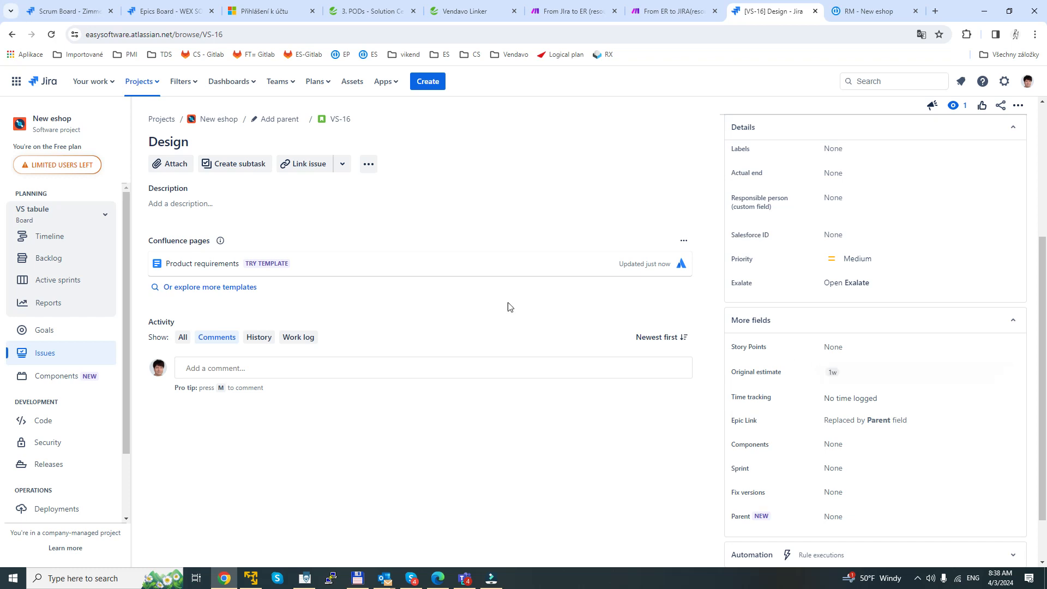
- Create a New eshop story named Catalog with start date 4/10/2024 and due date 4/24/2024
left_click(428, 83)
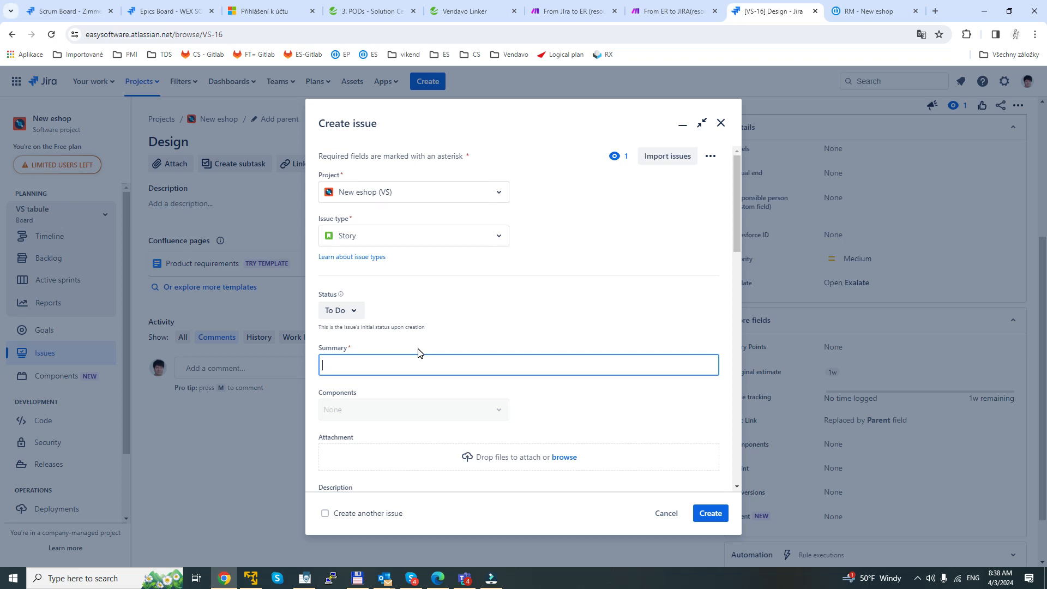
type("Catlog")
key("BackSpace")
key("BackSpace")
key("BackSpace")
type("alog")
scroll(412, 334, "down", 10)
scroll(472, 378, "down", 5)
left_click(498, 420)
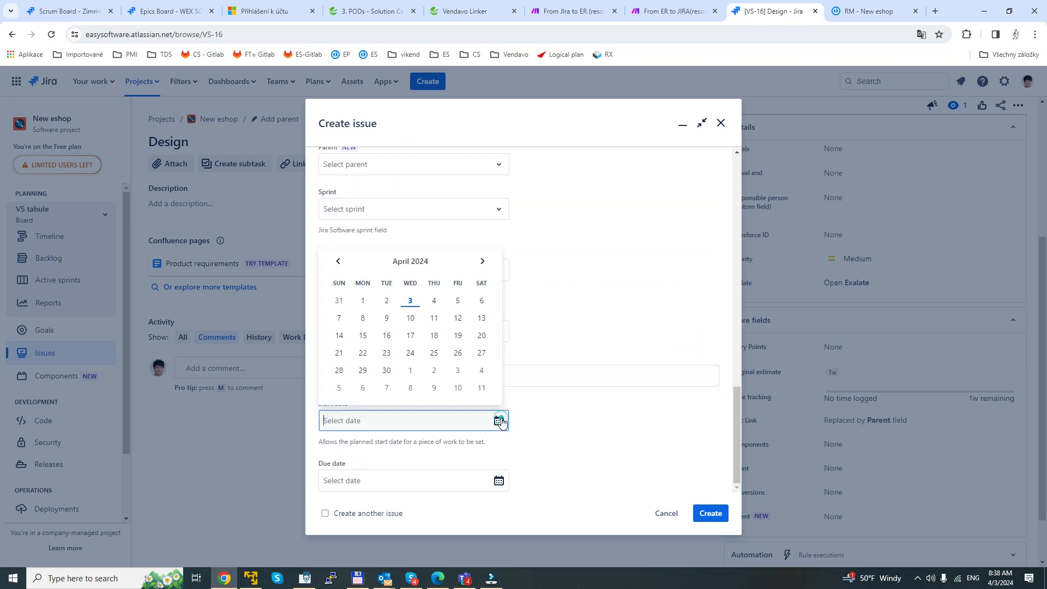
left_click(406, 324)
left_click(499, 480)
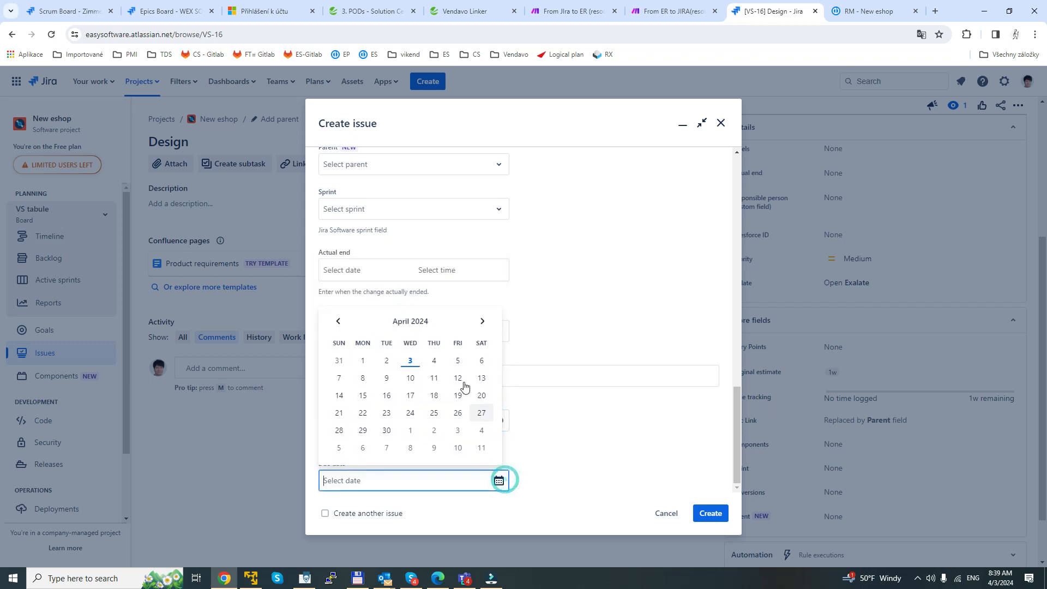
left_click(410, 414)
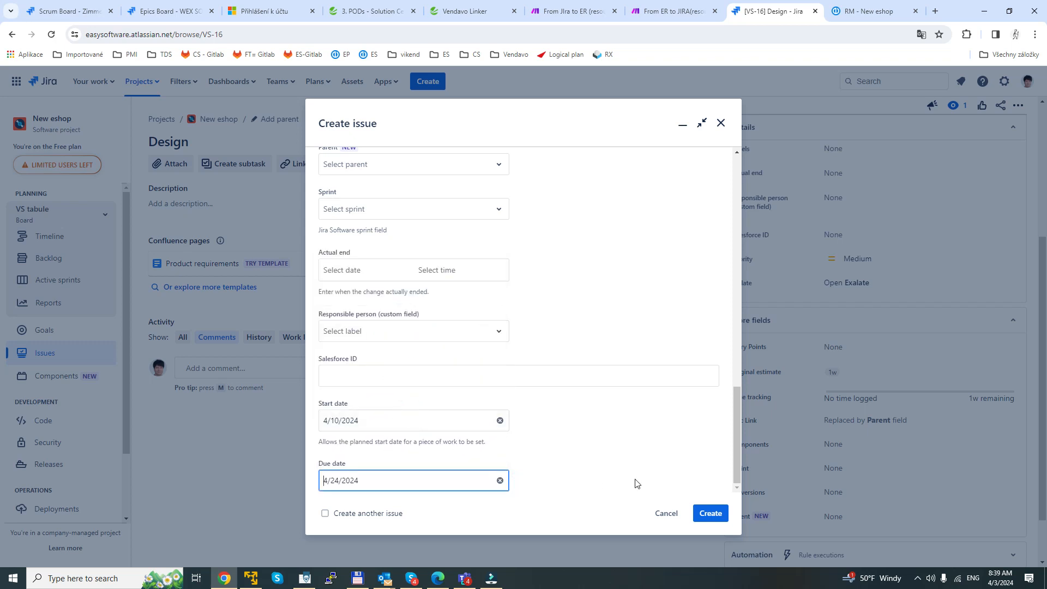
left_click(710, 513)
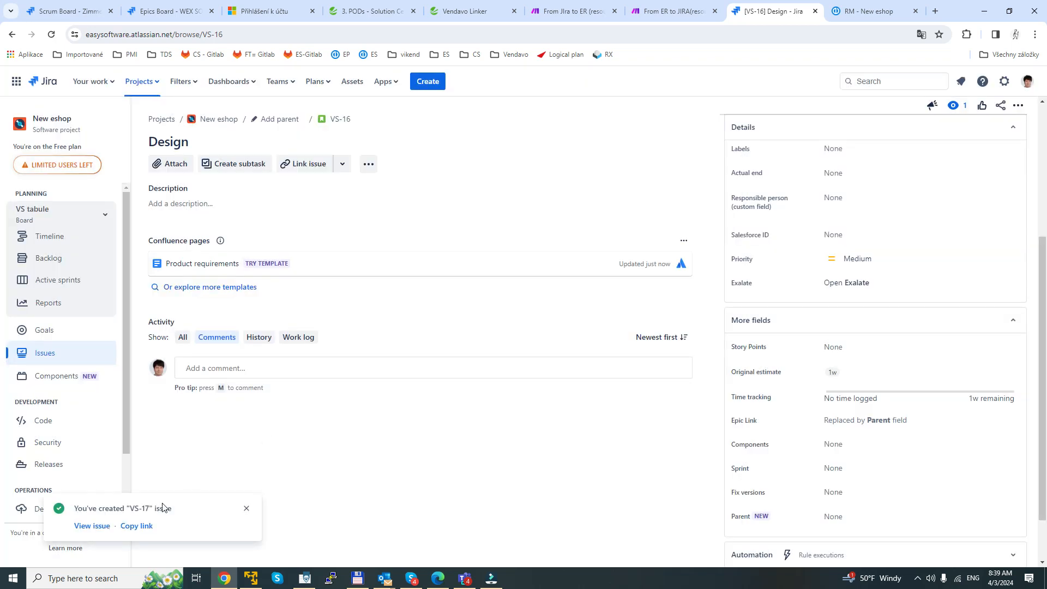
- Open the new Catalog issue and set its original estimate to 2d 4h
left_click(92, 527)
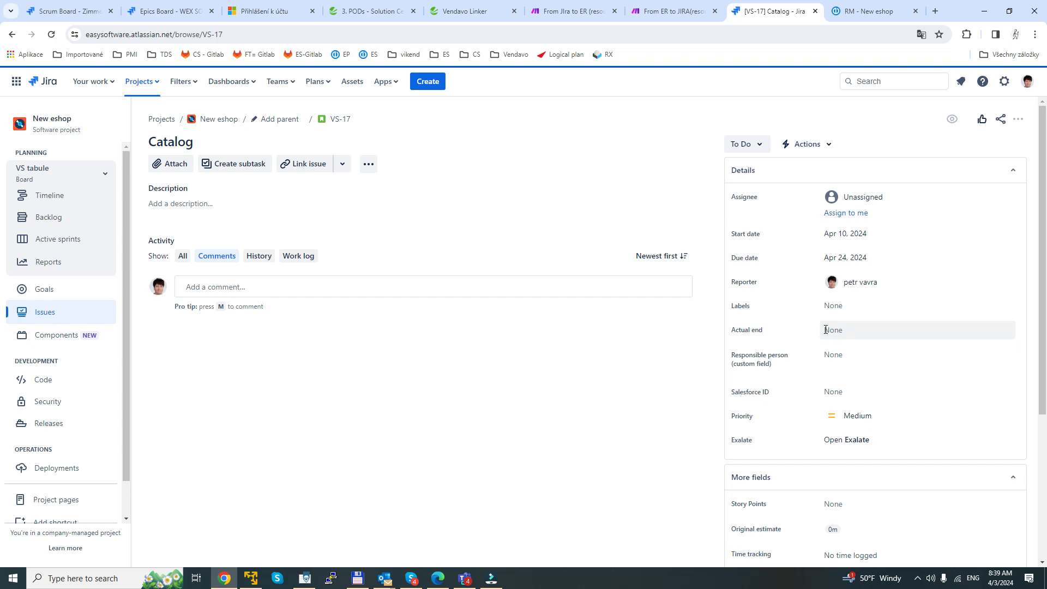
left_click(836, 478)
key("BackSpace")
key("BackSpace")
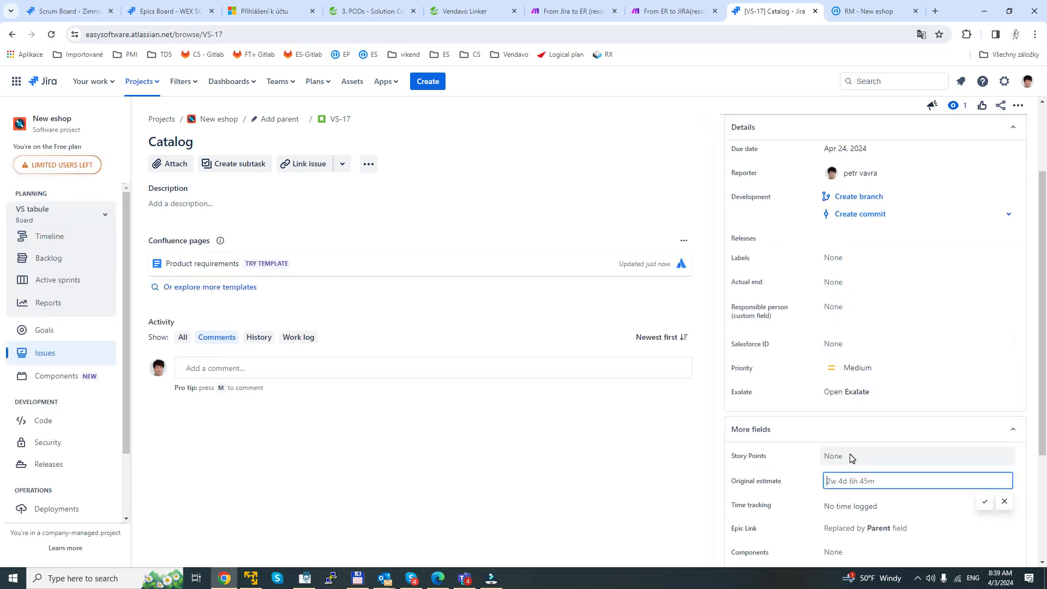
type("2d 4h")
key("Return")
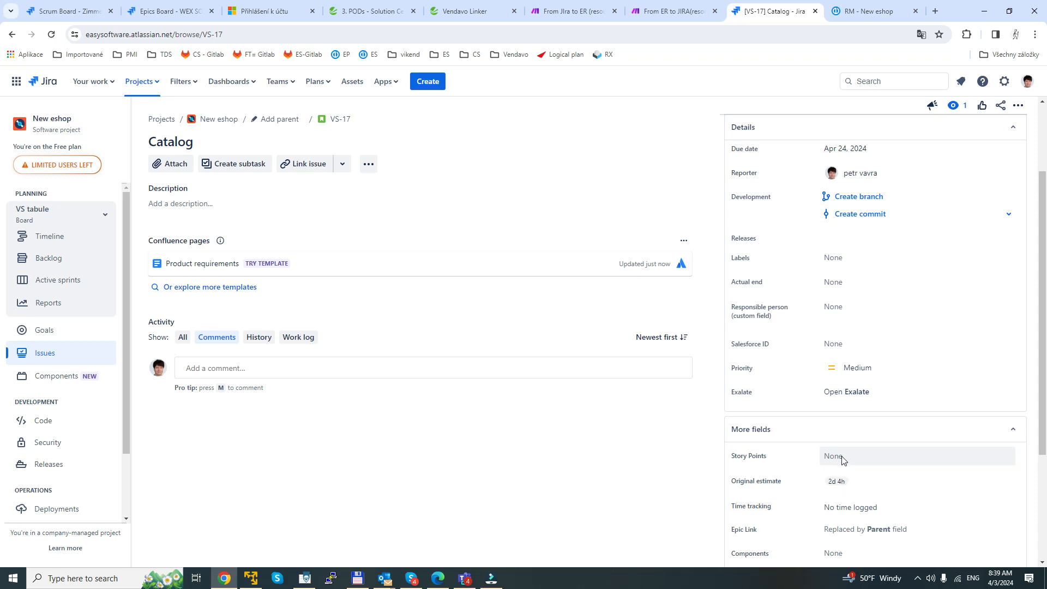
- Create a New eshop story named Payment with start date 5/1/2024 and due date 5/15/2024
left_click(428, 81)
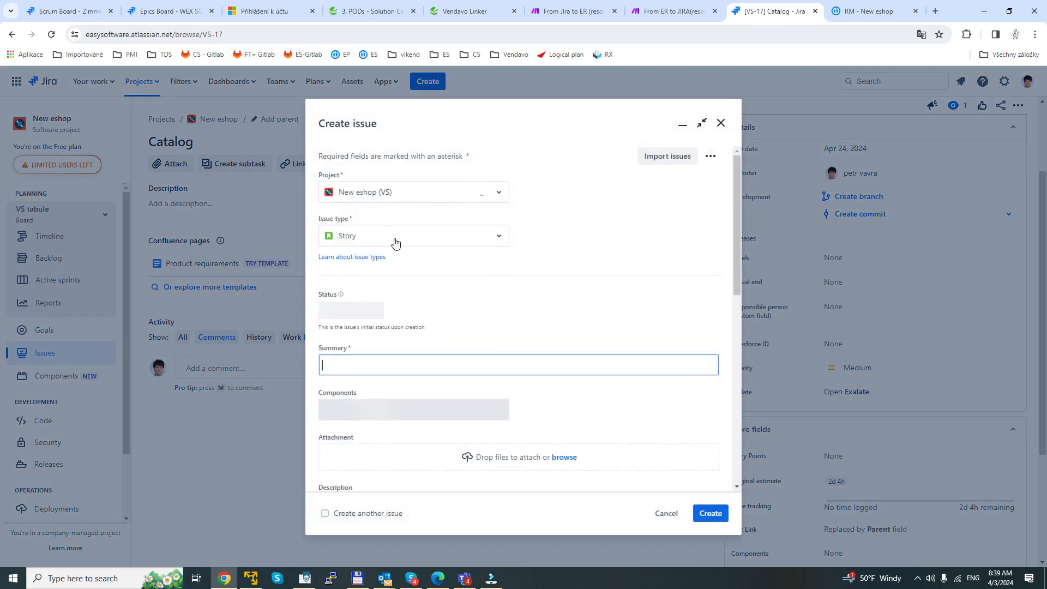
scroll(461, 338, "down", 2)
type("Payment")
scroll(462, 336, "down", 10)
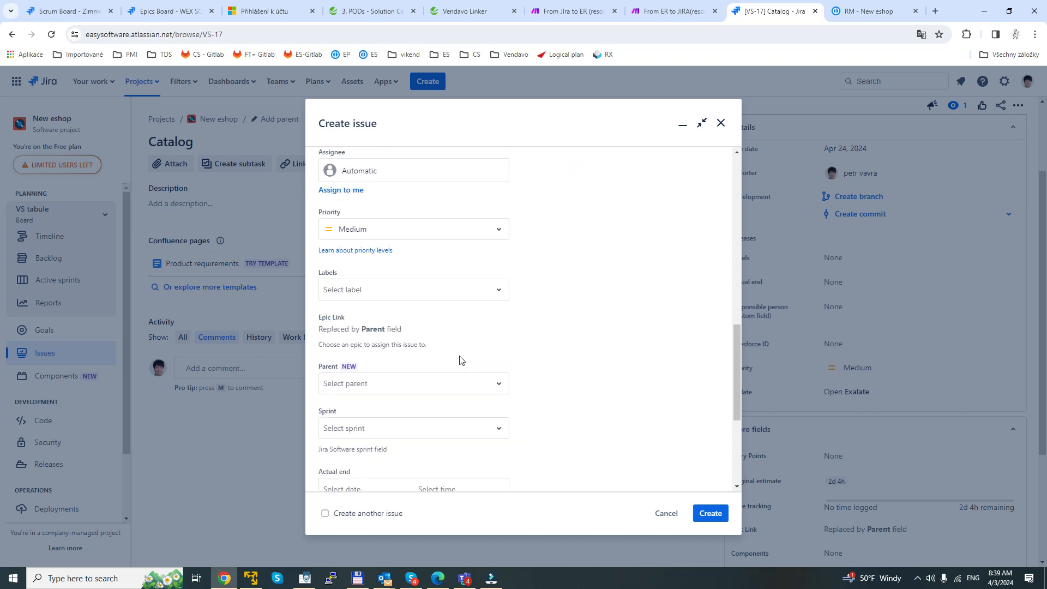
left_click(498, 424)
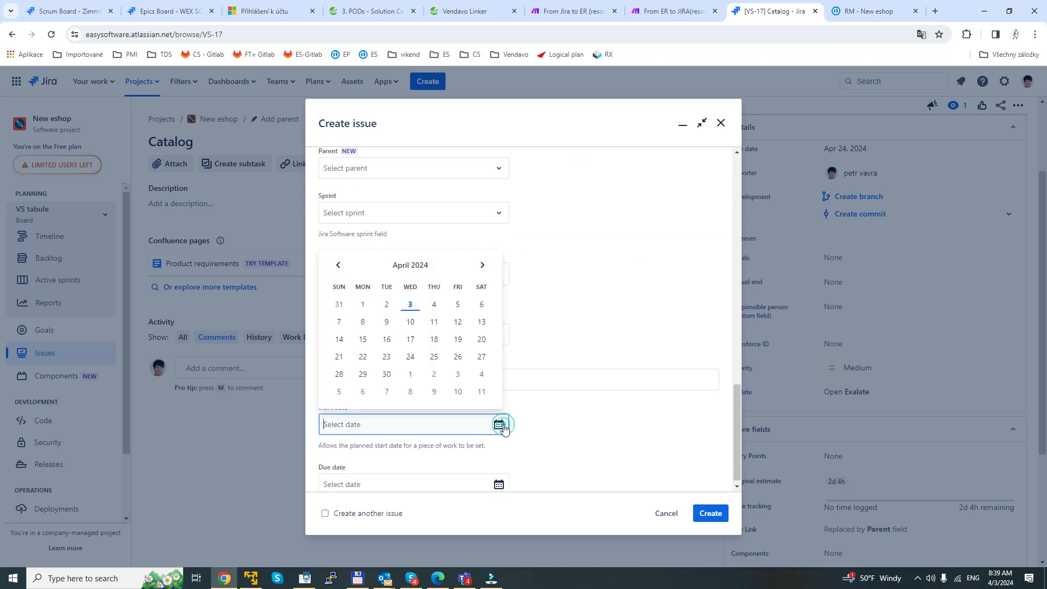
left_click(411, 374)
left_click(498, 480)
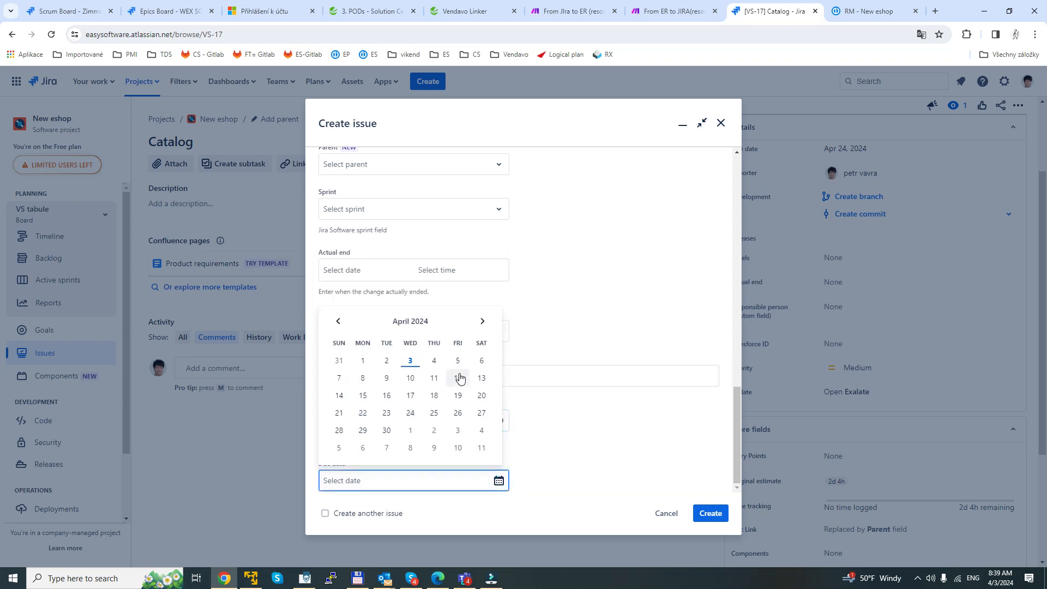
left_click(482, 322)
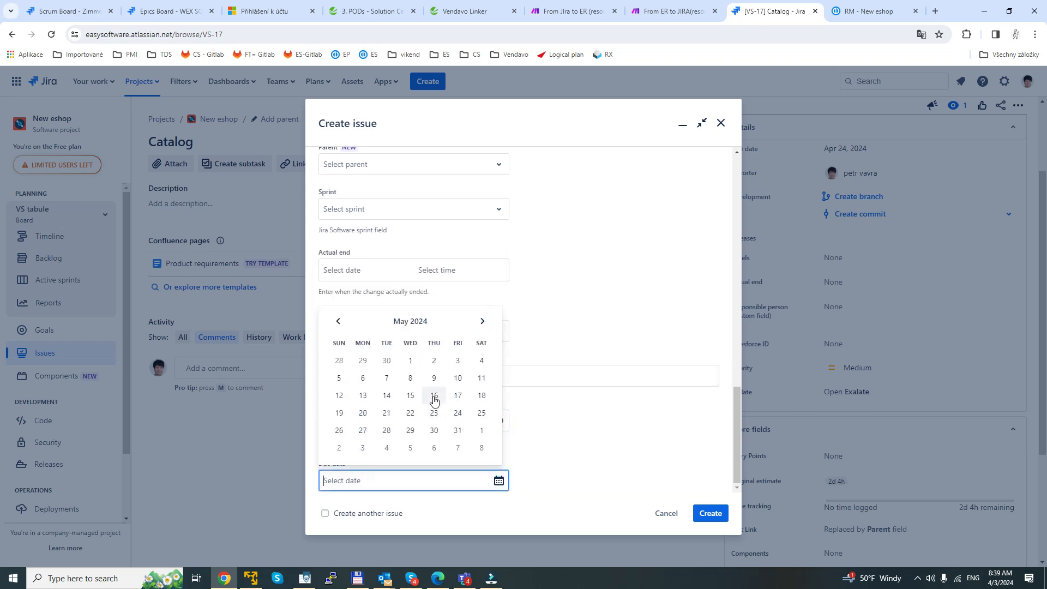
left_click(410, 395)
left_click(701, 516)
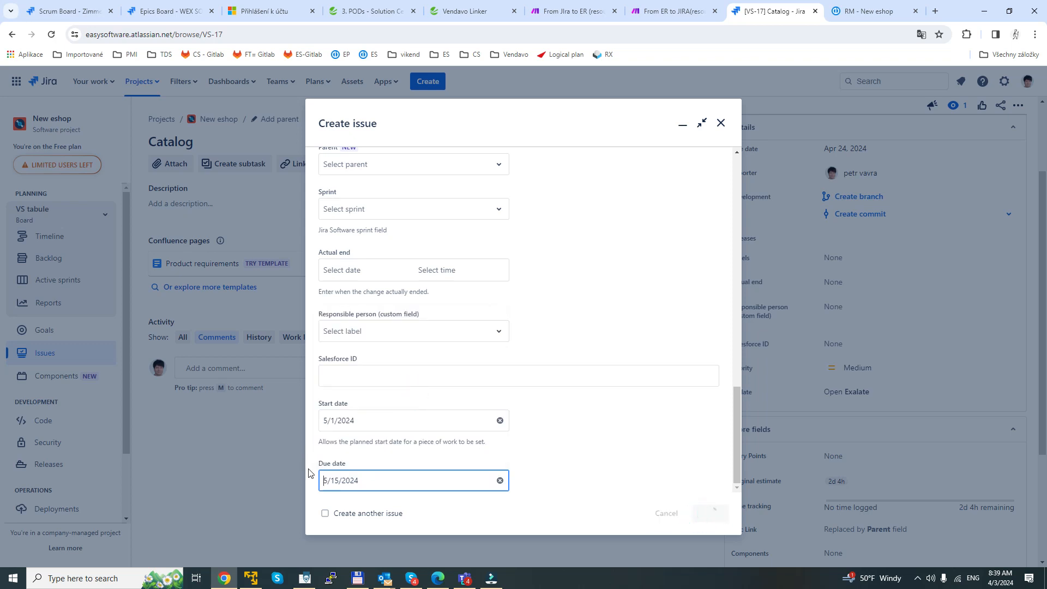
- Open the new Payment issue and set its original estimate to 60h
left_click(92, 527)
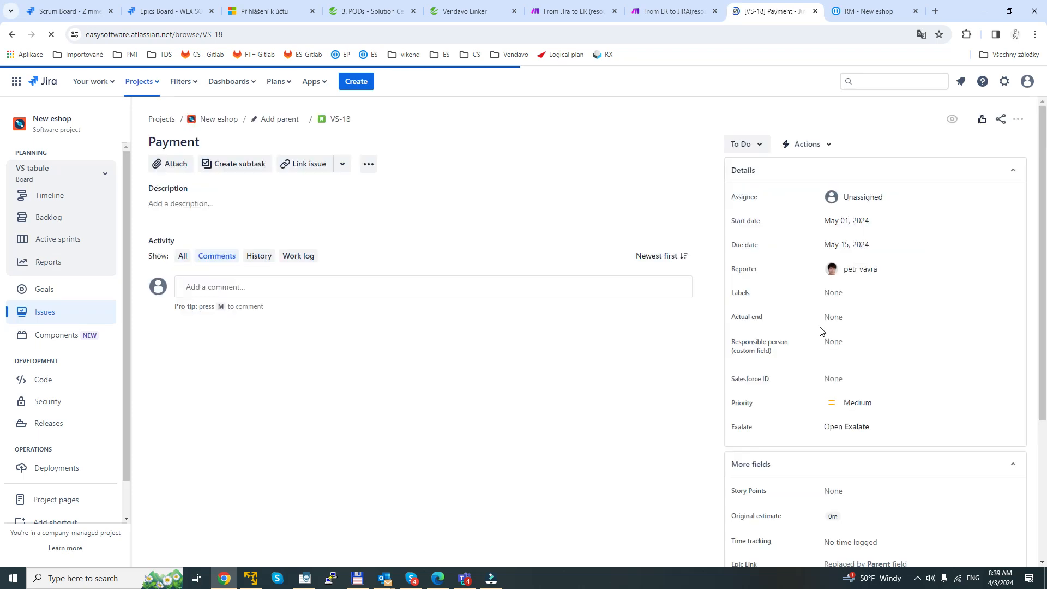
scroll(818, 329, "down", 2)
left_click(850, 424)
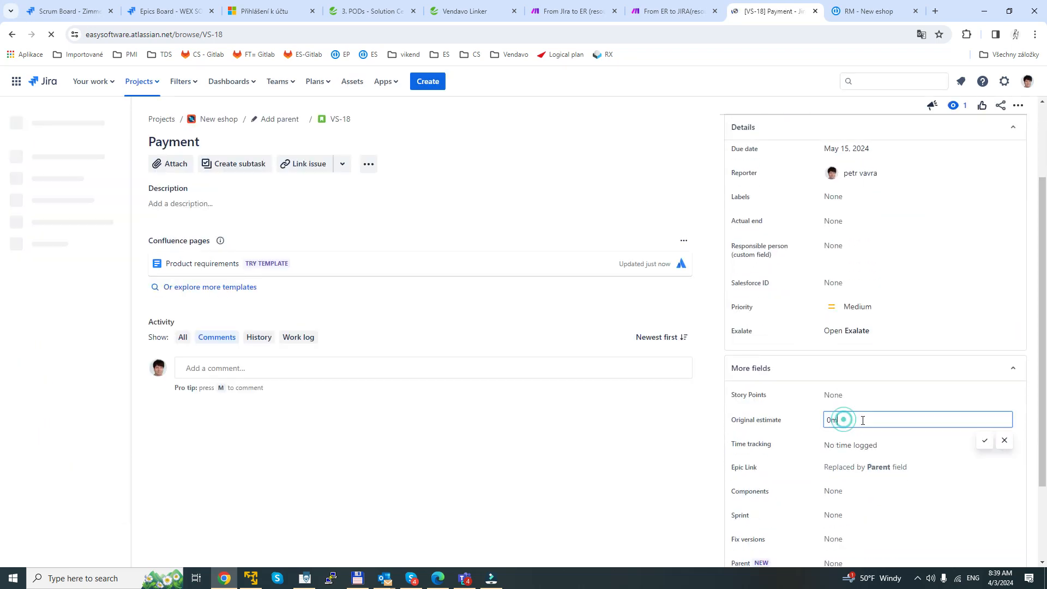
key("BackSpace")
type("60h")
key("Return")
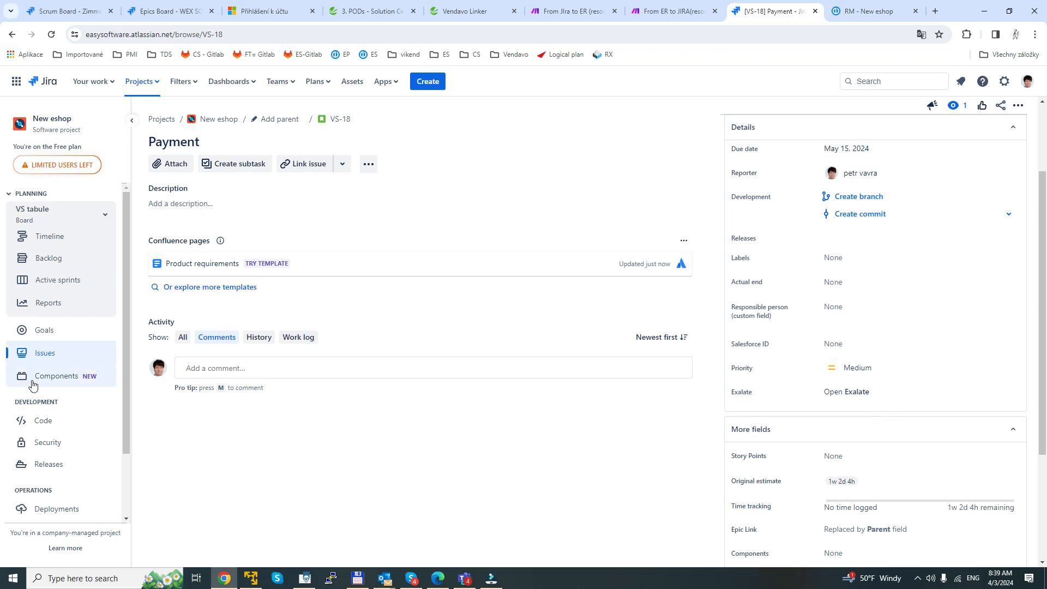
- List all New eshop issues in Jira, and switch to Easy Redmine to check the project's task list
left_click(105, 352)
left_click(40, 246)
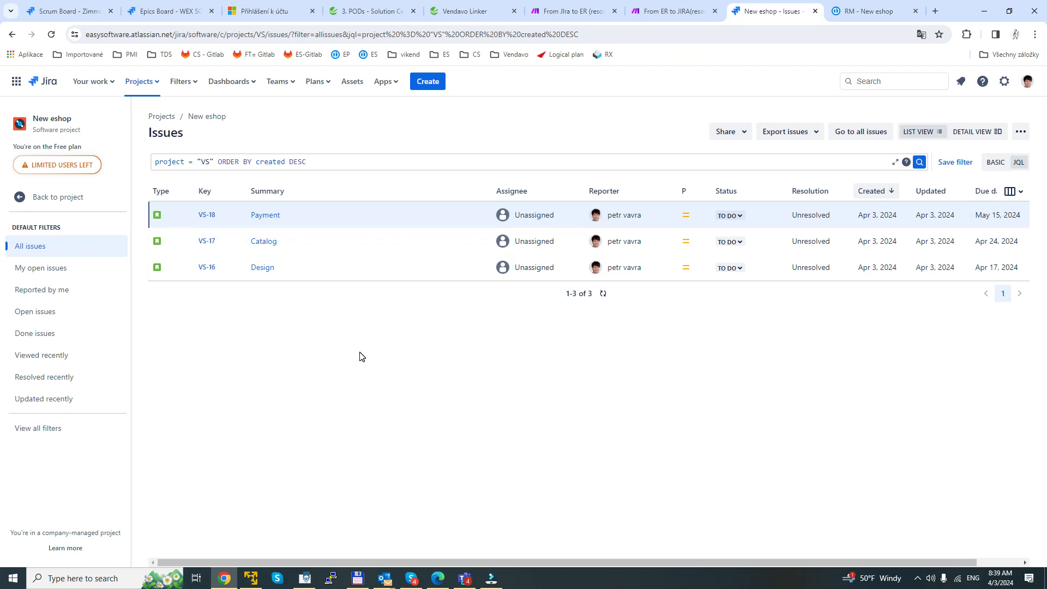
left_click(867, 11)
left_click(295, 143)
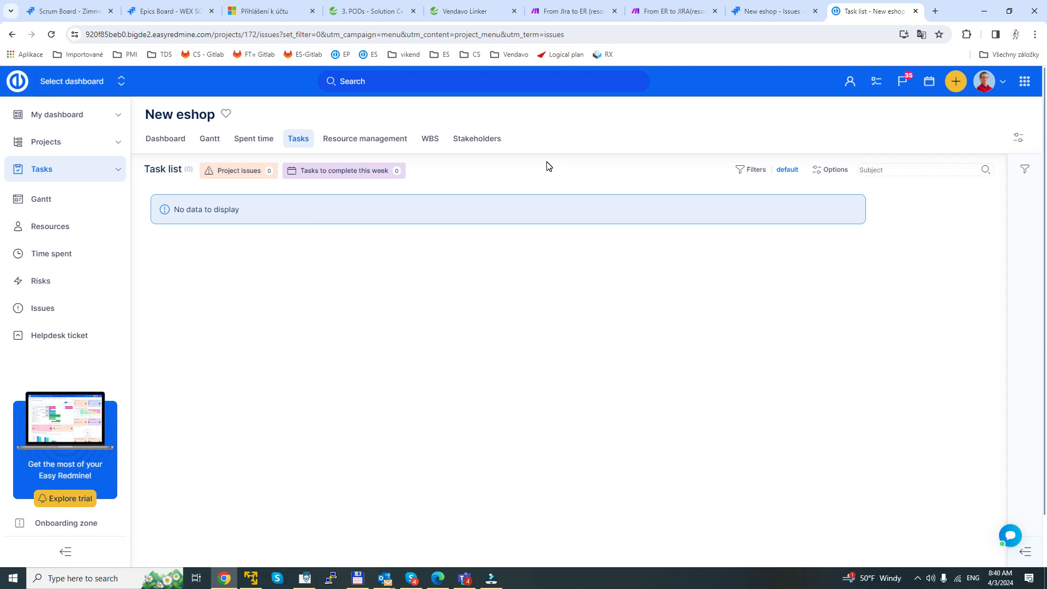
- Switch to Make and review the Jira Cloud Platform issue-watching settings in the From Jira to ER (resource planning) scenario
left_click(564, 15)
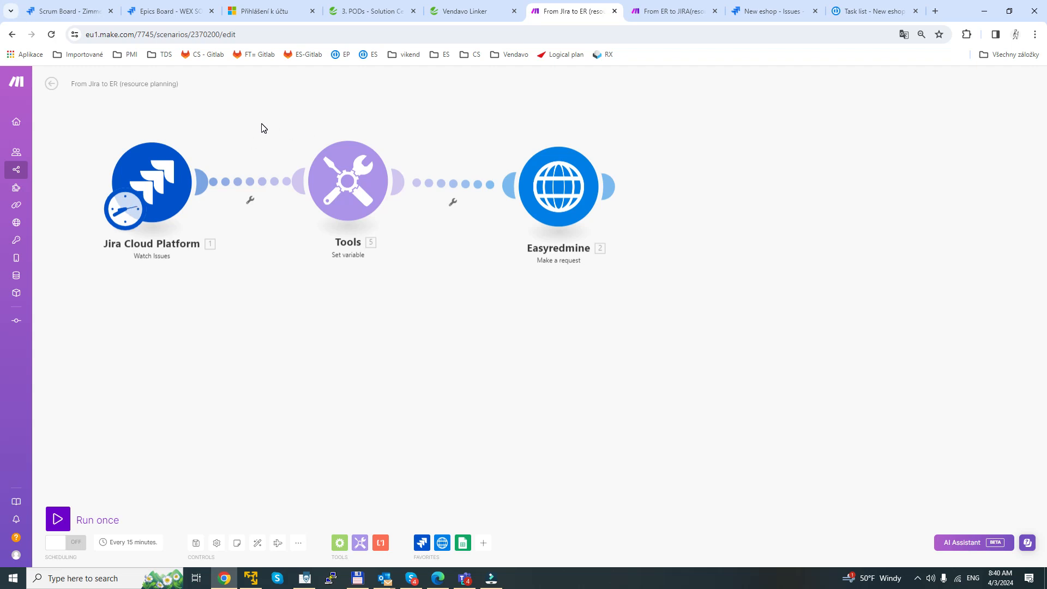
left_click(151, 174)
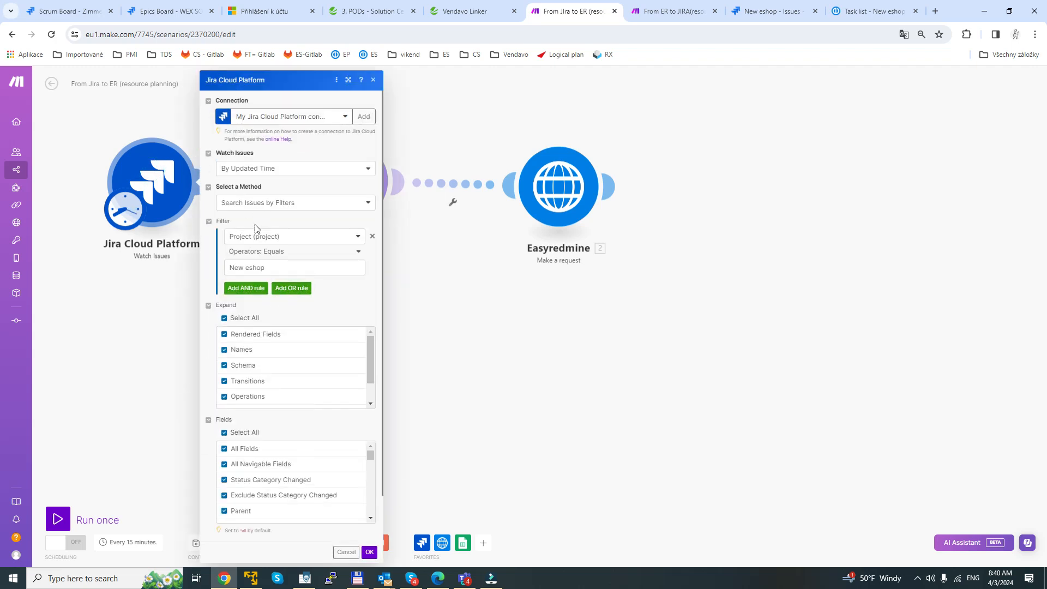
scroll(254, 226, "down", 1)
left_click(146, 337)
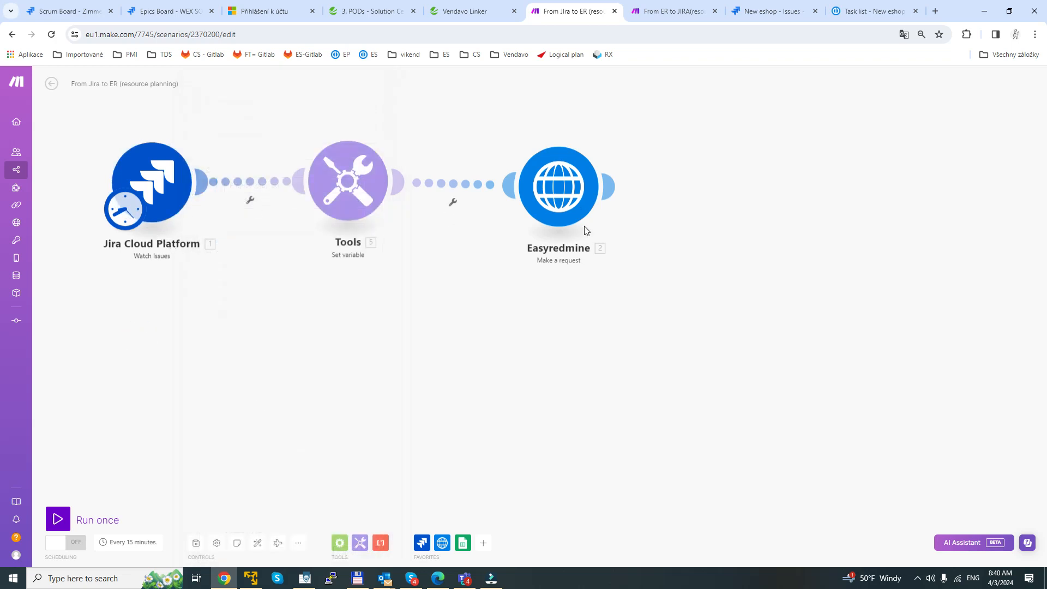
- Review the Easyredmine request's URL, POST method and JSON content, including the mapped subject, estimate, start date and due date
left_click(555, 184)
left_click_drag(666, 158, 617, 146)
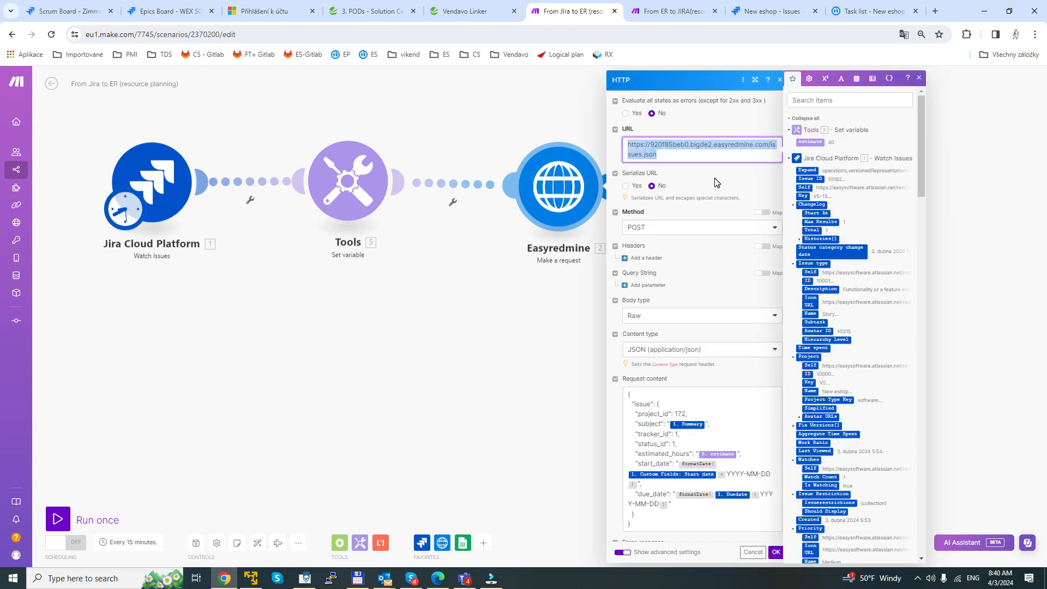
scroll(719, 413, "down", 1)
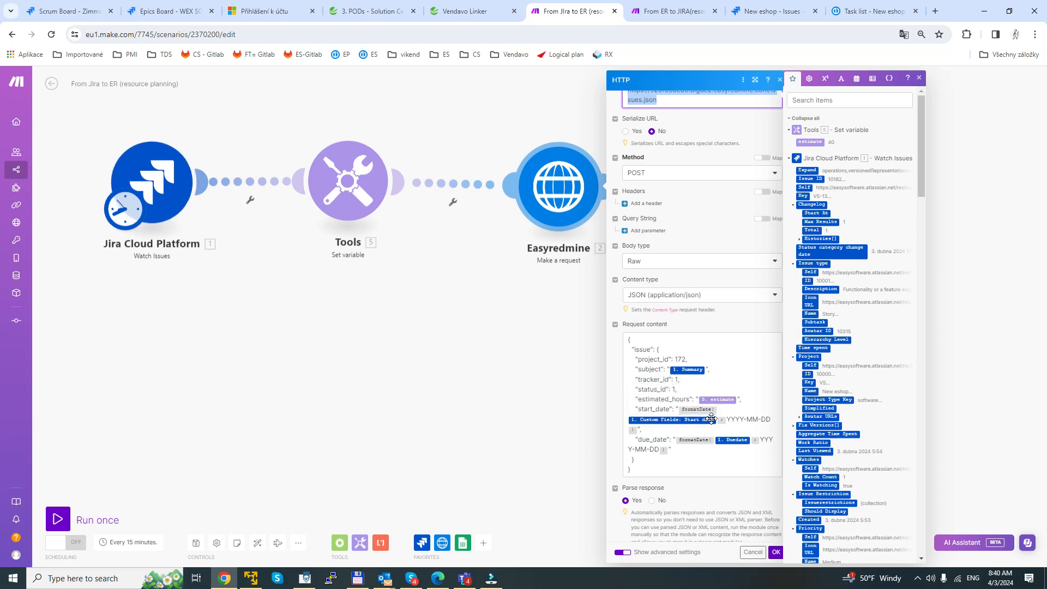
left_click(776, 552)
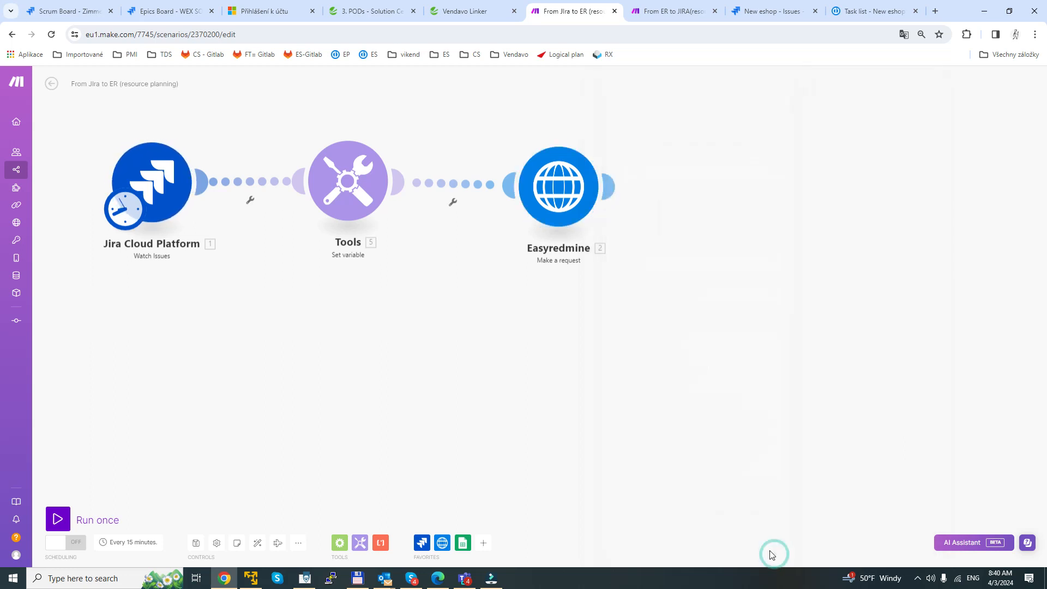
- Run the From Jira to ER scenario once and inspect the operations performed by its Easyredmine module
mouse_move(30, 519)
left_click(58, 519)
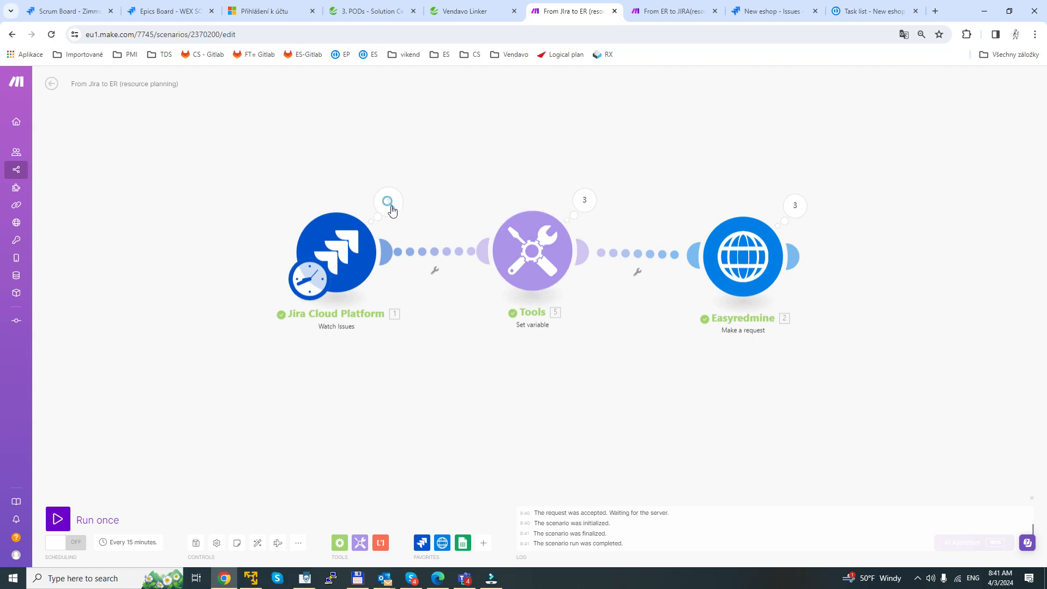
left_click(801, 209)
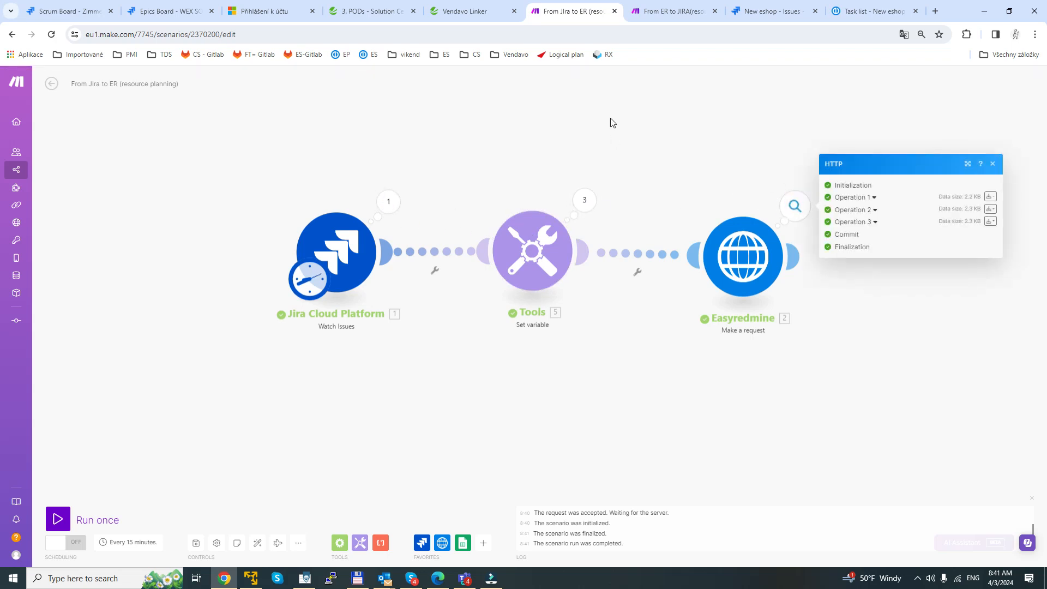
- View the New eshop issues in Jira, and reload the Easy Redmine task list to check the transferred stories
left_click(778, 12)
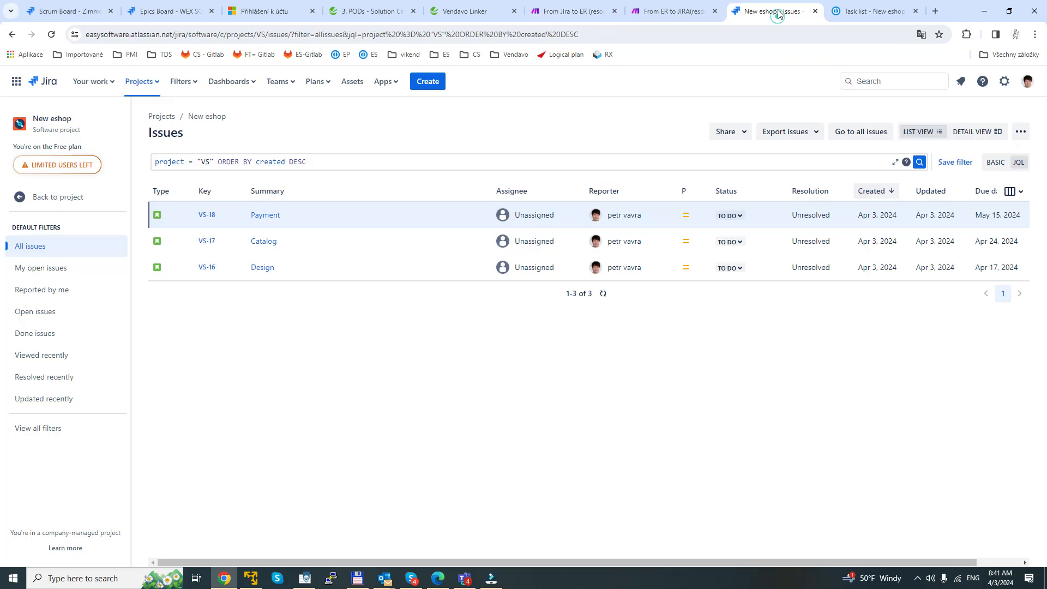
left_click(872, 11)
left_click(51, 34)
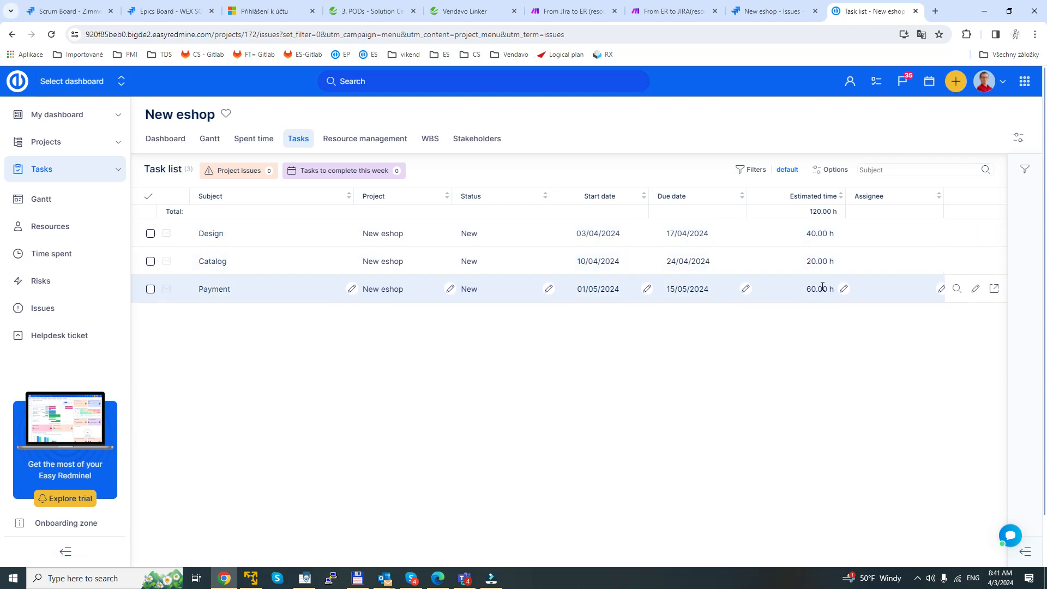
- In New eshop's resource management, assign Design to the Client user, Catalog to the first listed Consultant and Payment to the Finance Director, and save
left_click(349, 141)
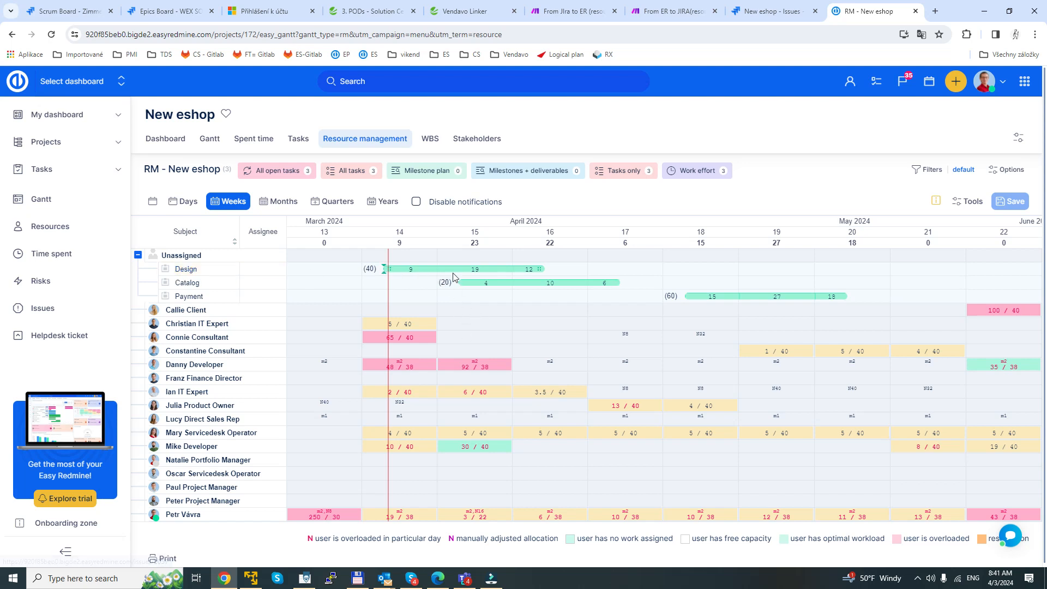
left_click_drag(410, 269, 413, 311)
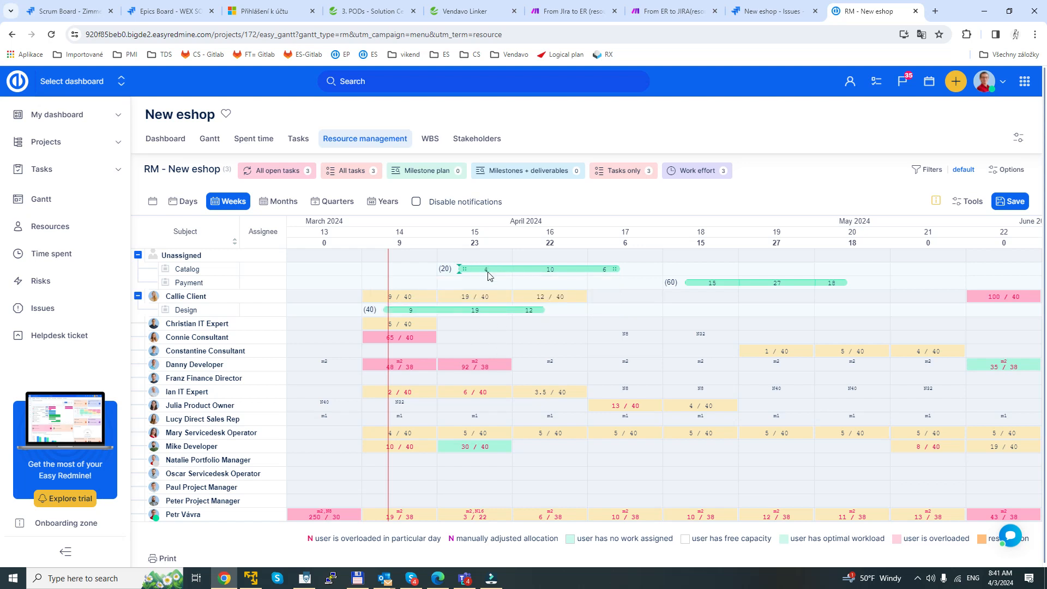
left_click_drag(488, 272, 484, 346)
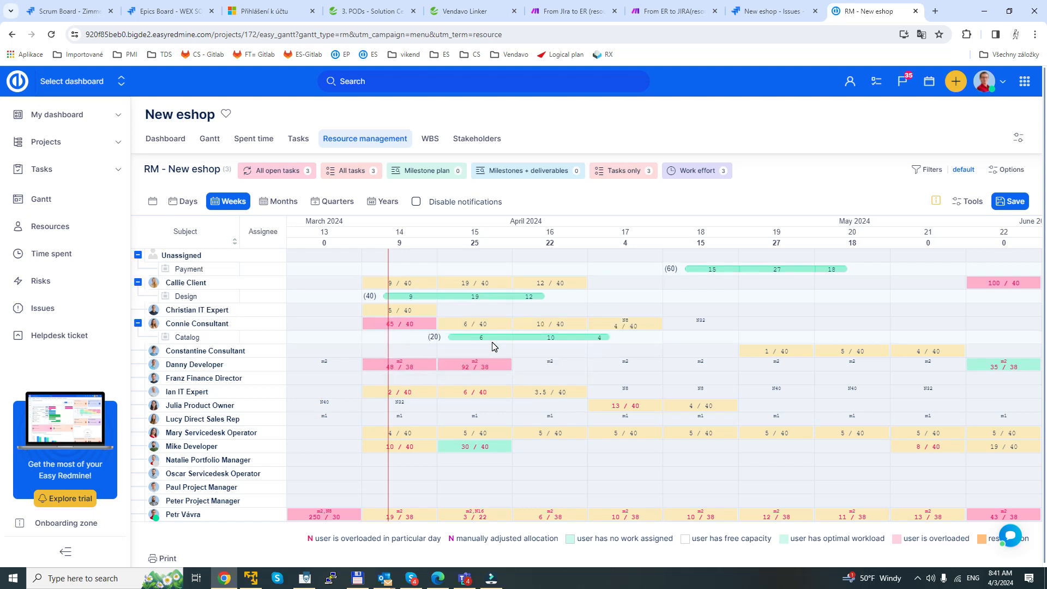
mouse_move(714, 272)
left_click_drag(717, 273, 712, 384)
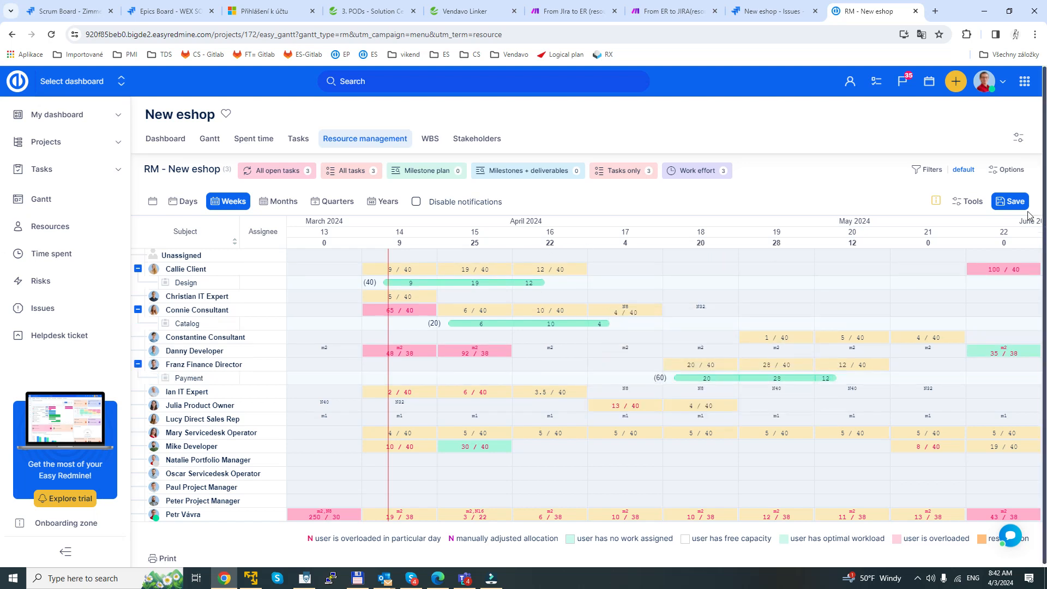
left_click(1010, 201)
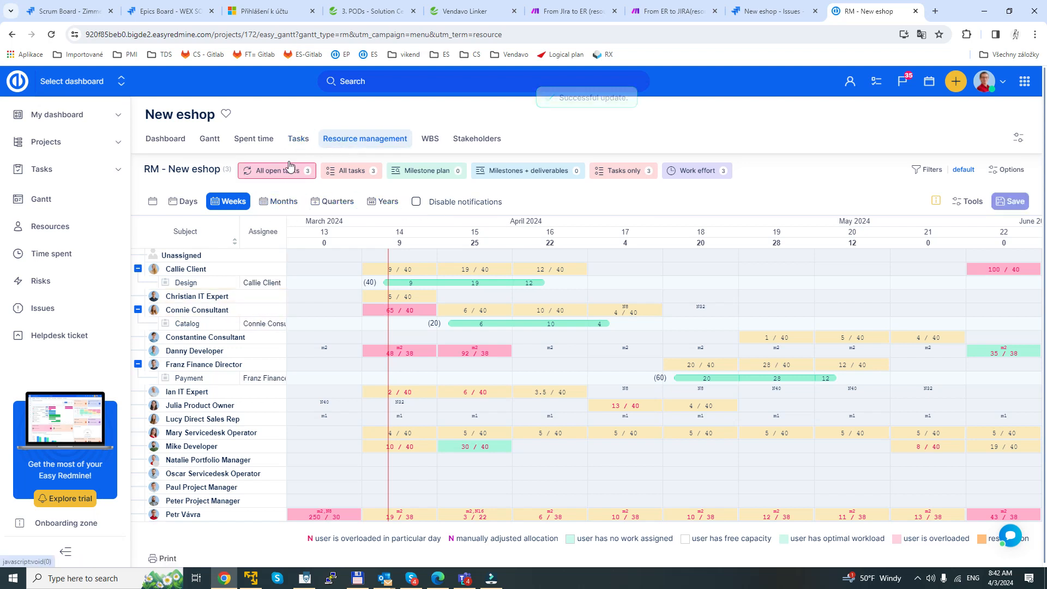
- Check the assignees in the New eshop task list, and compare them with the assignees of the Jira issues
left_click(298, 138)
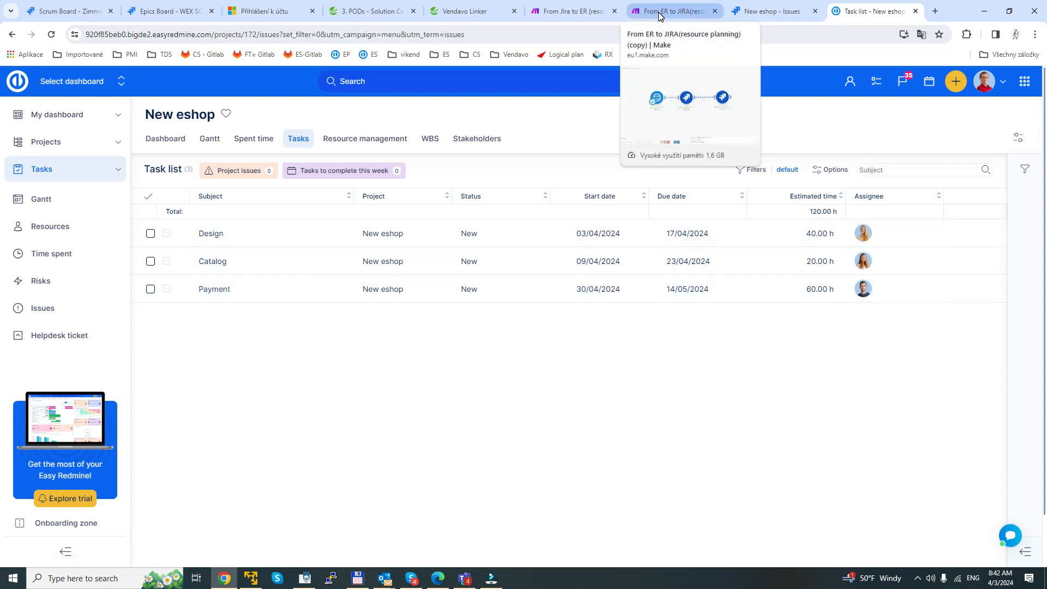
left_click(766, 11)
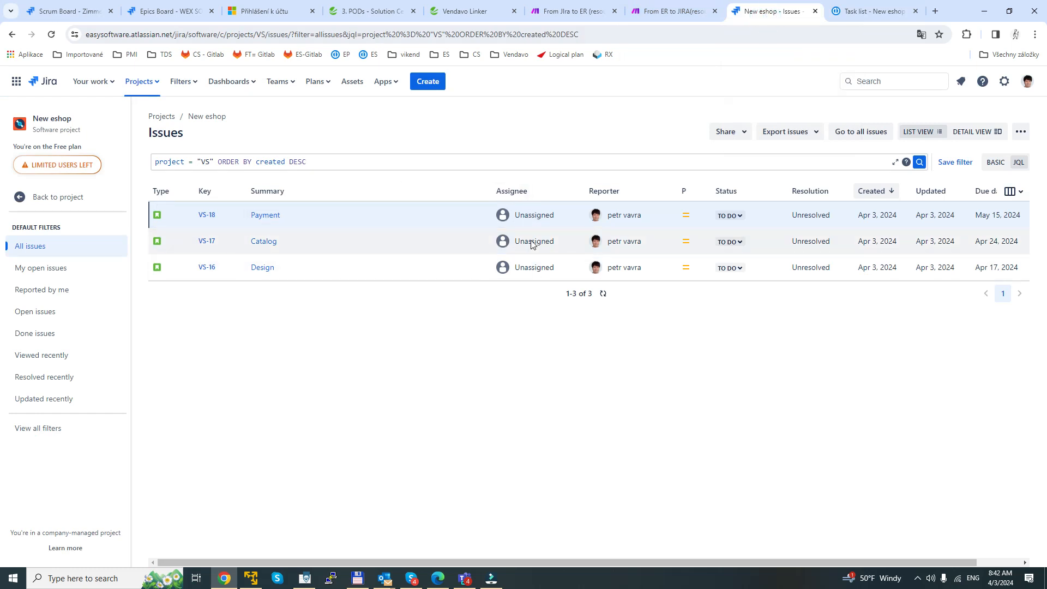
- Switch to Make's From ER to JIRA (resource planning) (copy) scenario, review its Easyredmine GET request and run the scenario once
left_click(662, 15)
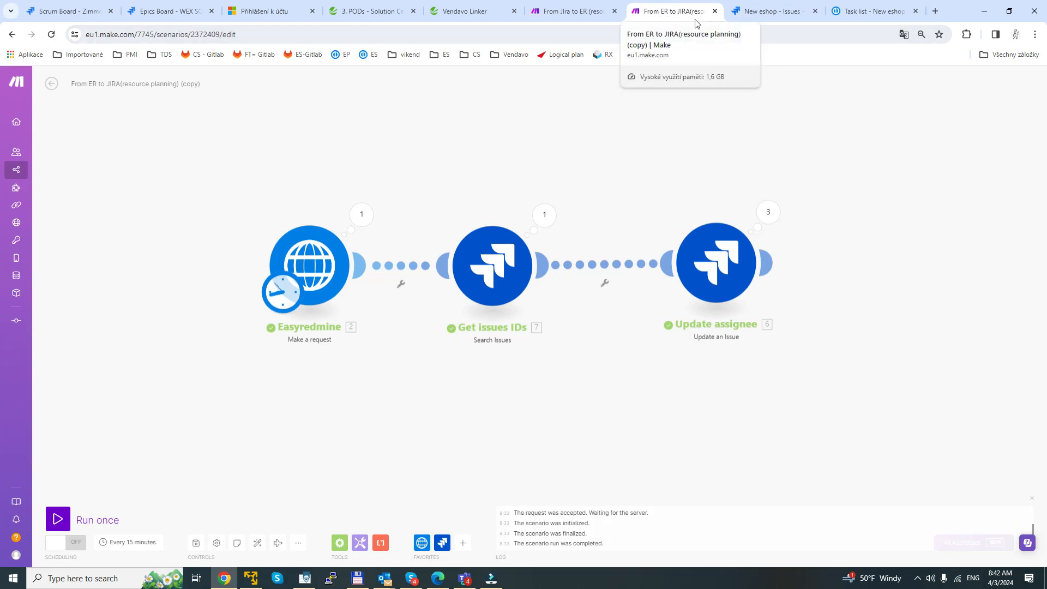
left_click(309, 259)
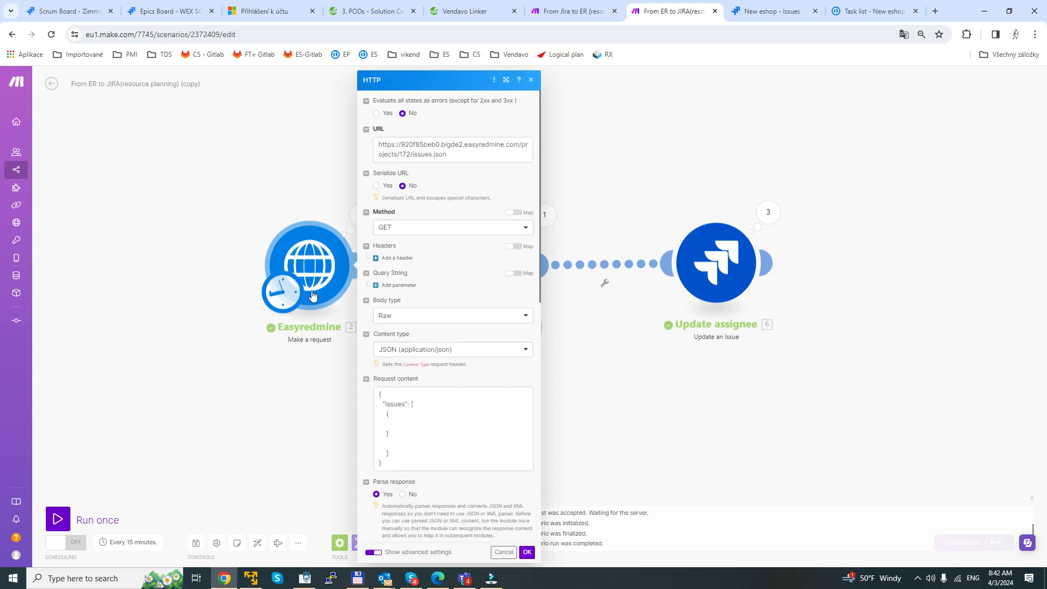
left_click(284, 408)
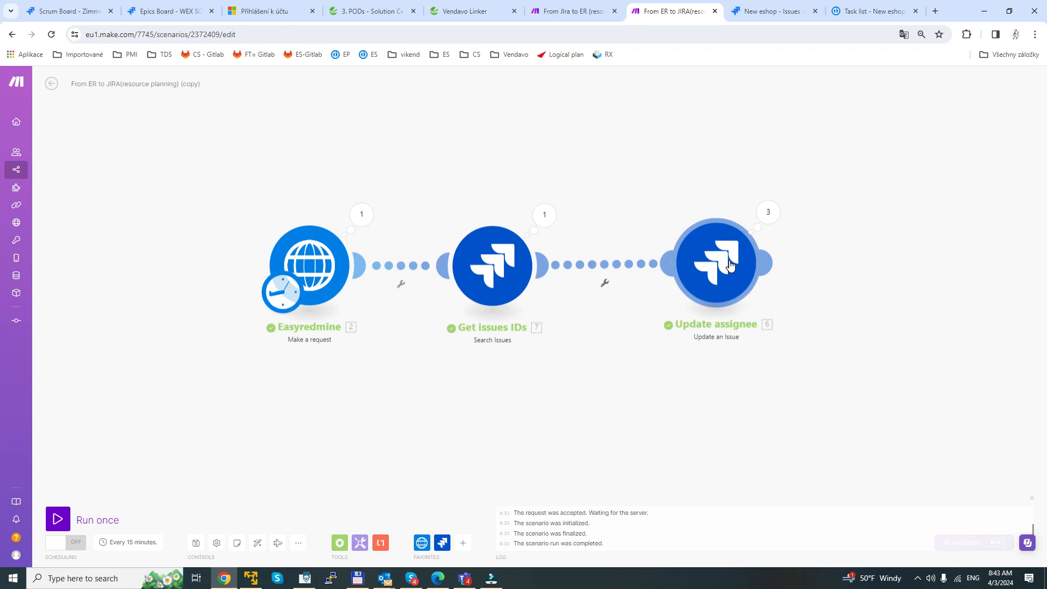
left_click(57, 520)
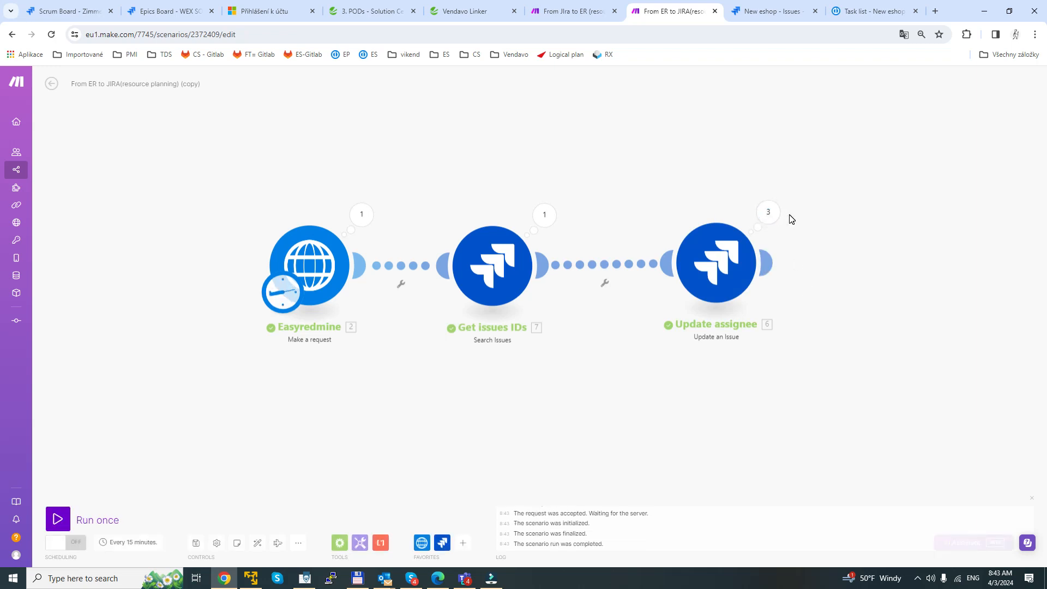
- Reload the New eshop issue list in Jira and check the assignee of the Payment issue
left_click(766, 11)
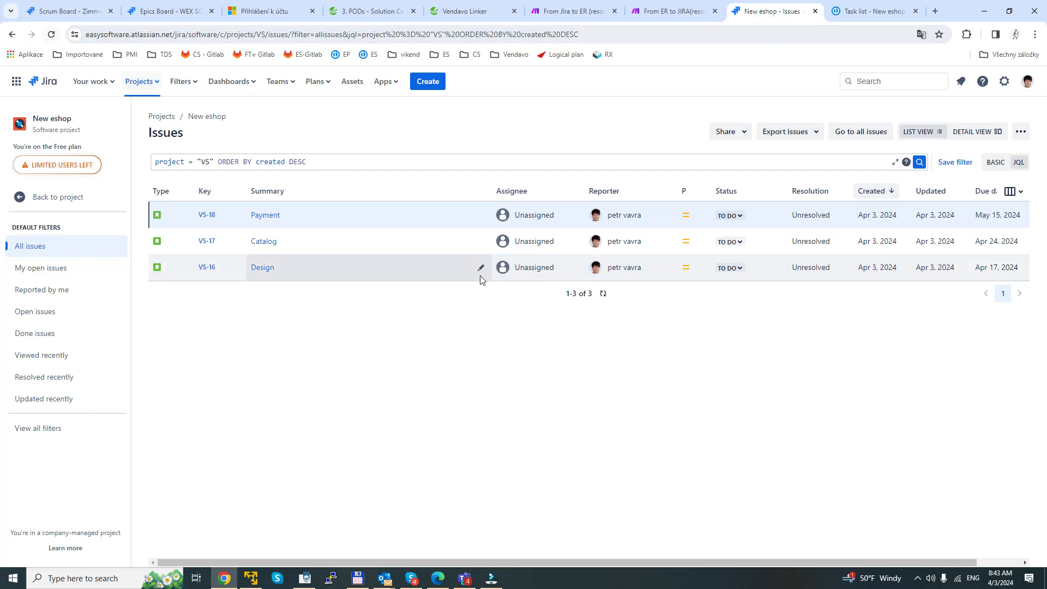
left_click(50, 34)
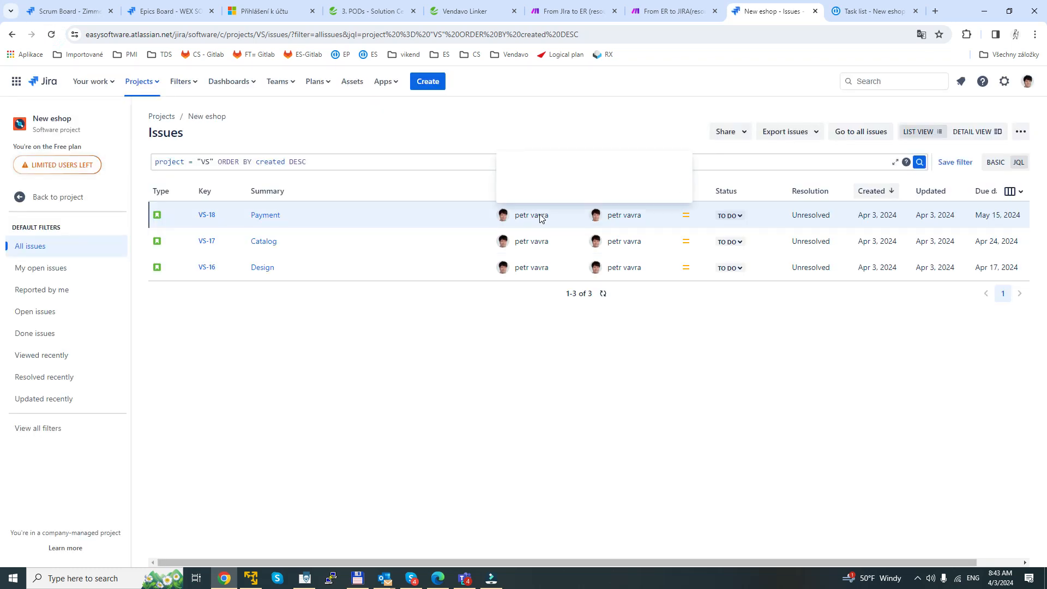
mouse_move(535, 219)
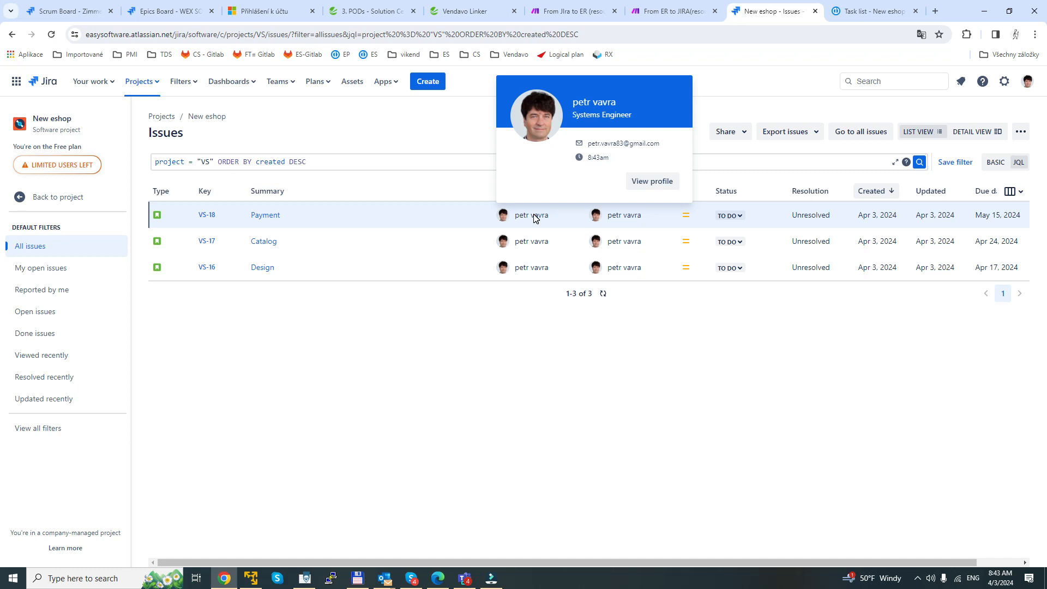